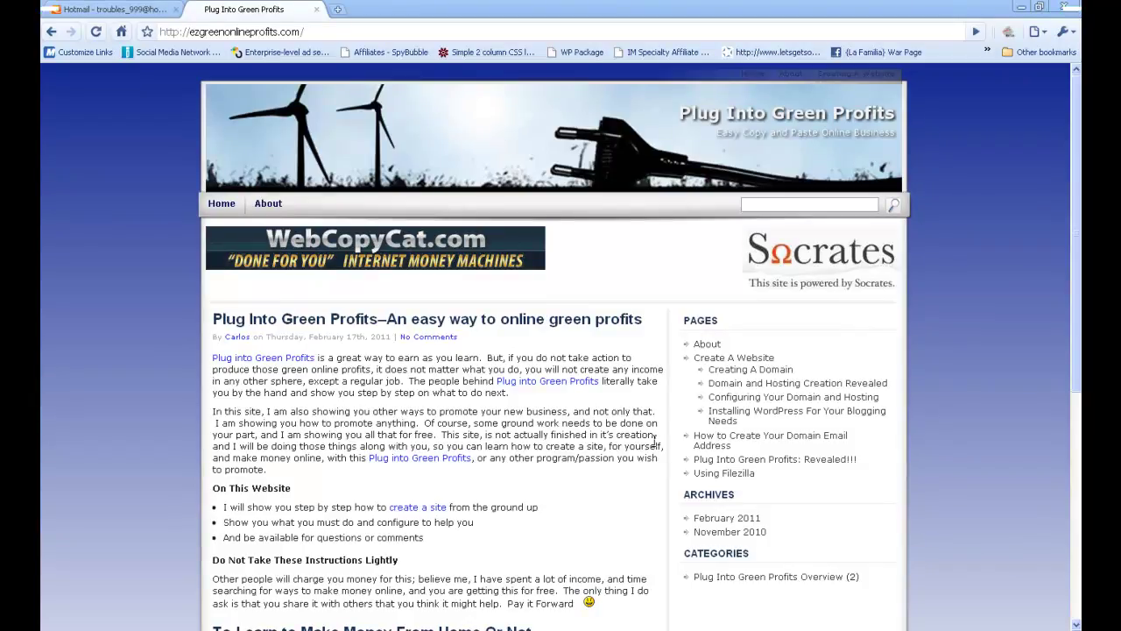
Step: Open the WordPress admin login page at yourinternetmarketingcentral.com/wp-admin
{"action": "left_click", "coordinate": [326, 31]}
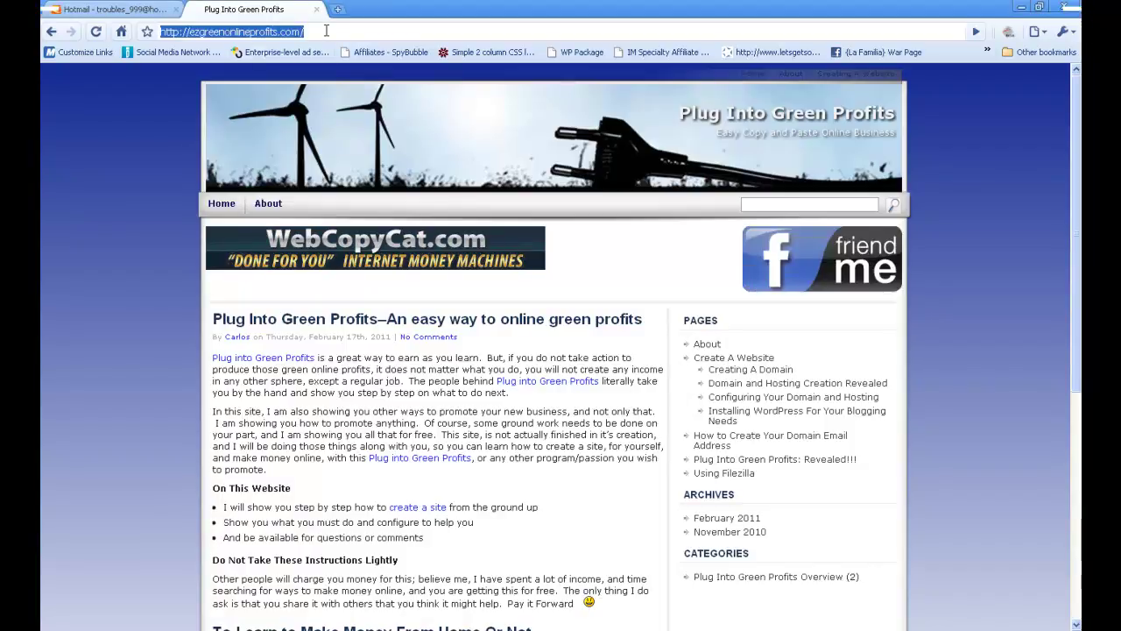
{"action": "type", "text": "yourinternetmarketingcentral"}
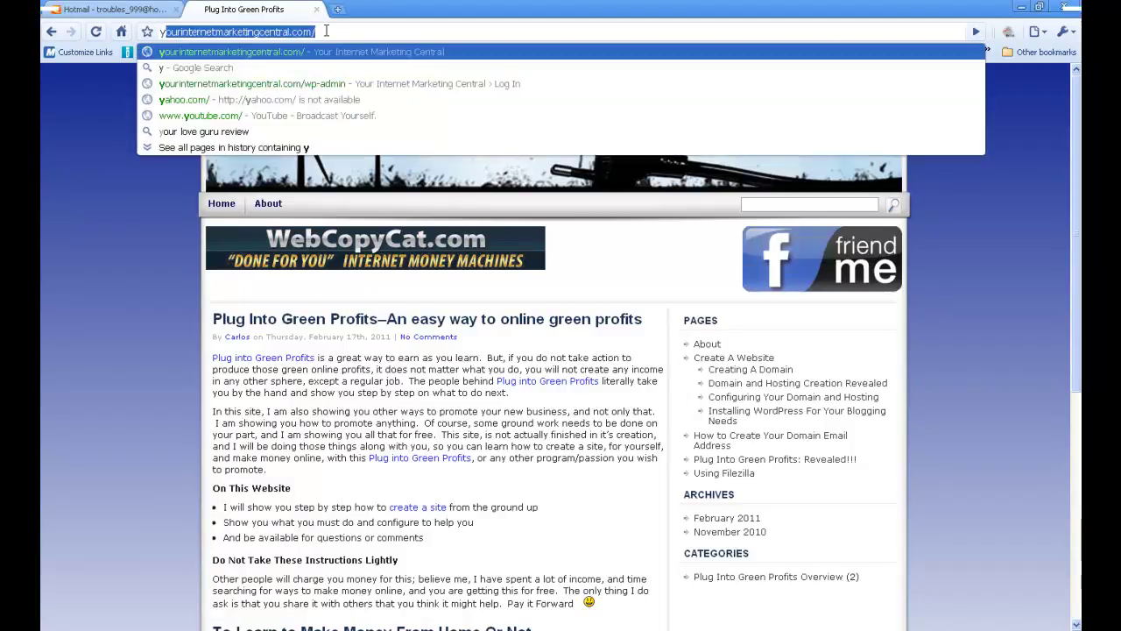
{"action": "key", "text": "Right"}
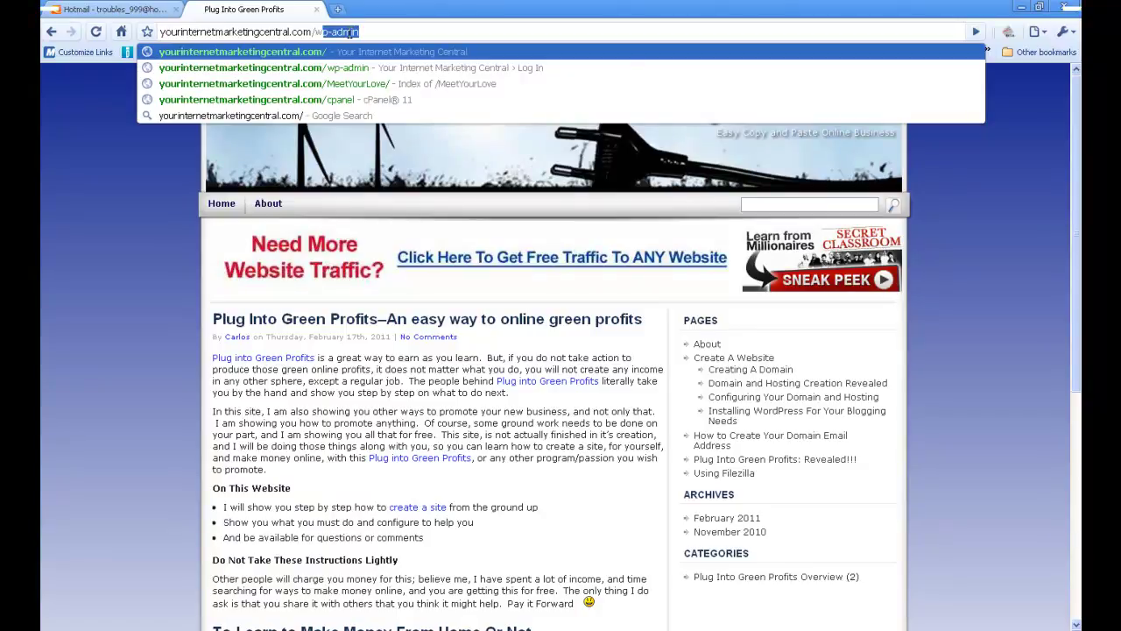
{"action": "type", "text": "wp"}
{"action": "key", "text": "Return"}
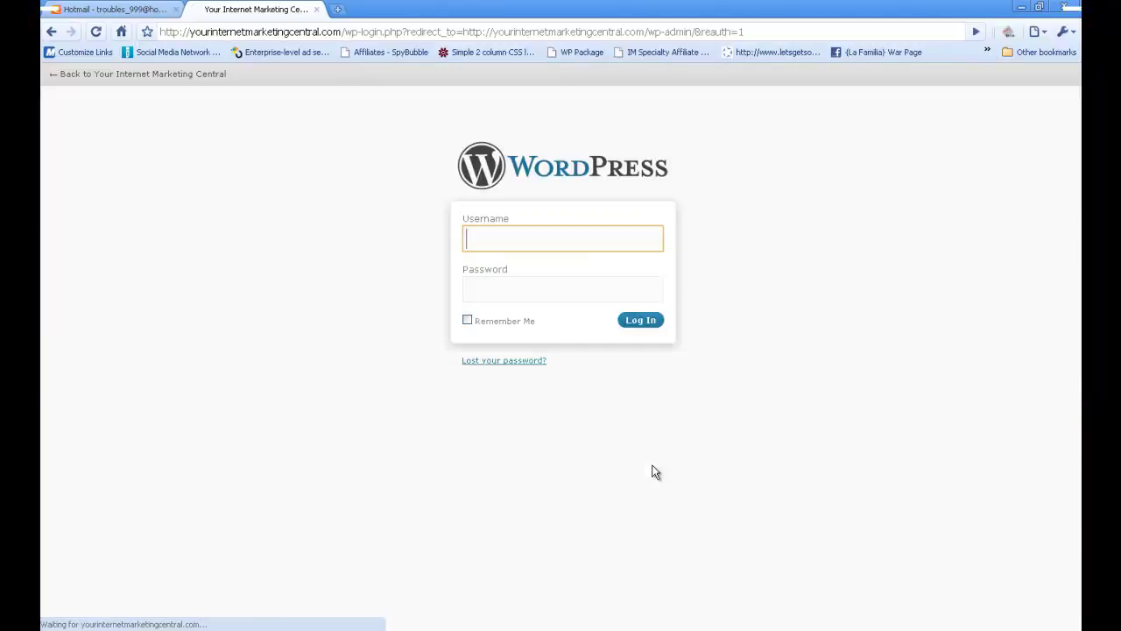
Step: Log in to WordPress as admin with the account password and dismiss the browser's offer to save it
{"action": "type", "text": "admi"}
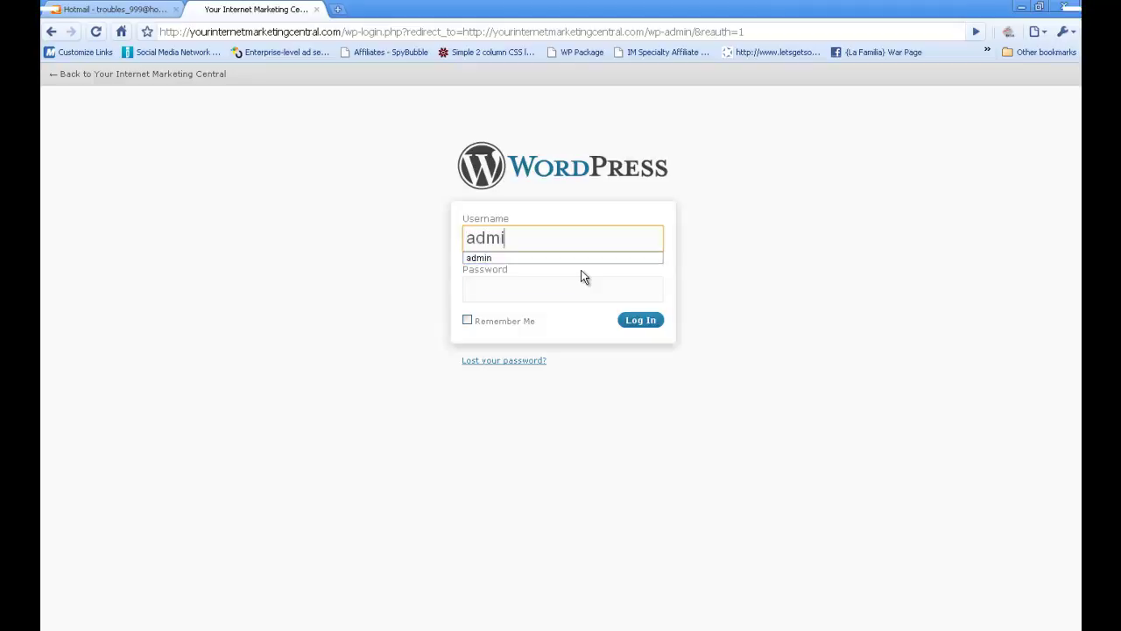
{"action": "type", "text": "n"}
{"action": "key", "text": "Tab"}
{"action": "type", "text": "•••••••"}
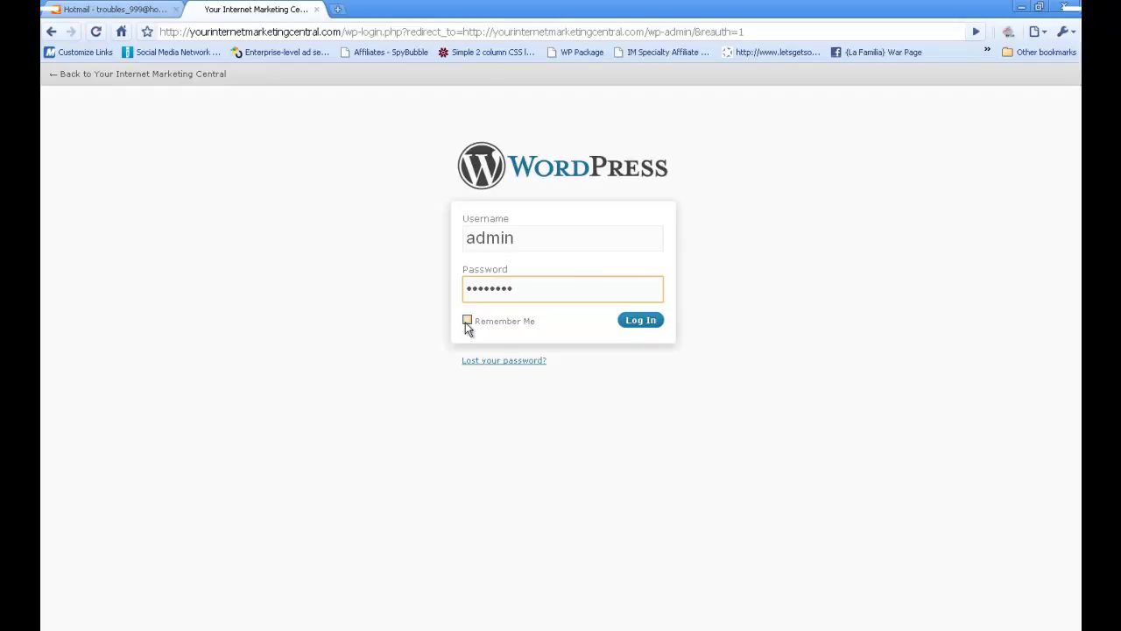
{"action": "left_click", "coordinate": [640, 321]}
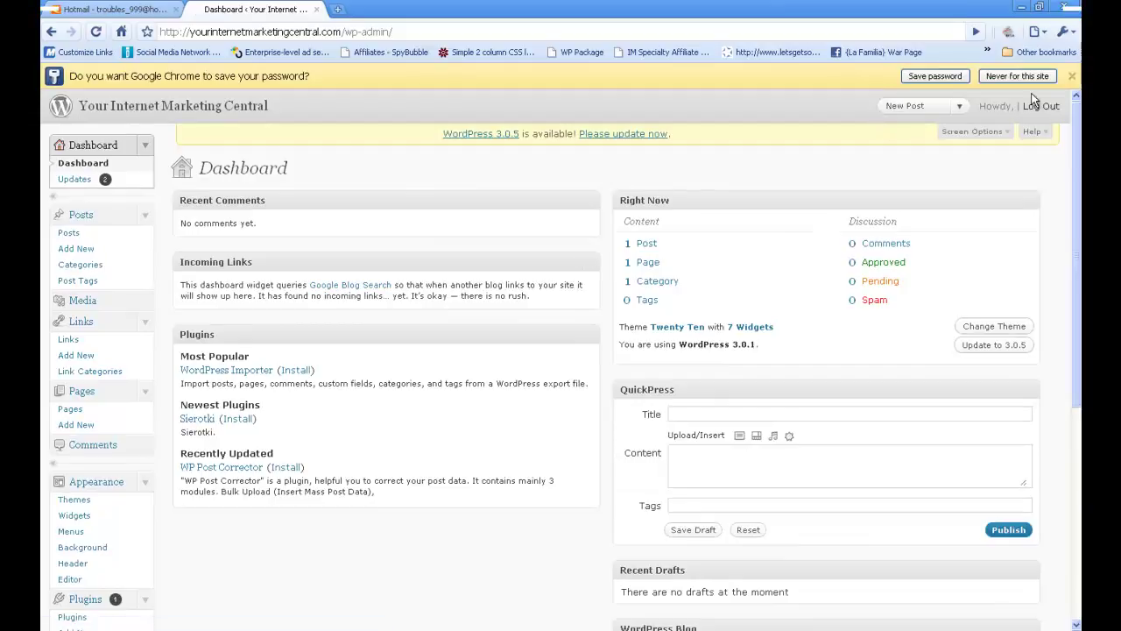
{"action": "left_click", "coordinate": [1072, 76]}
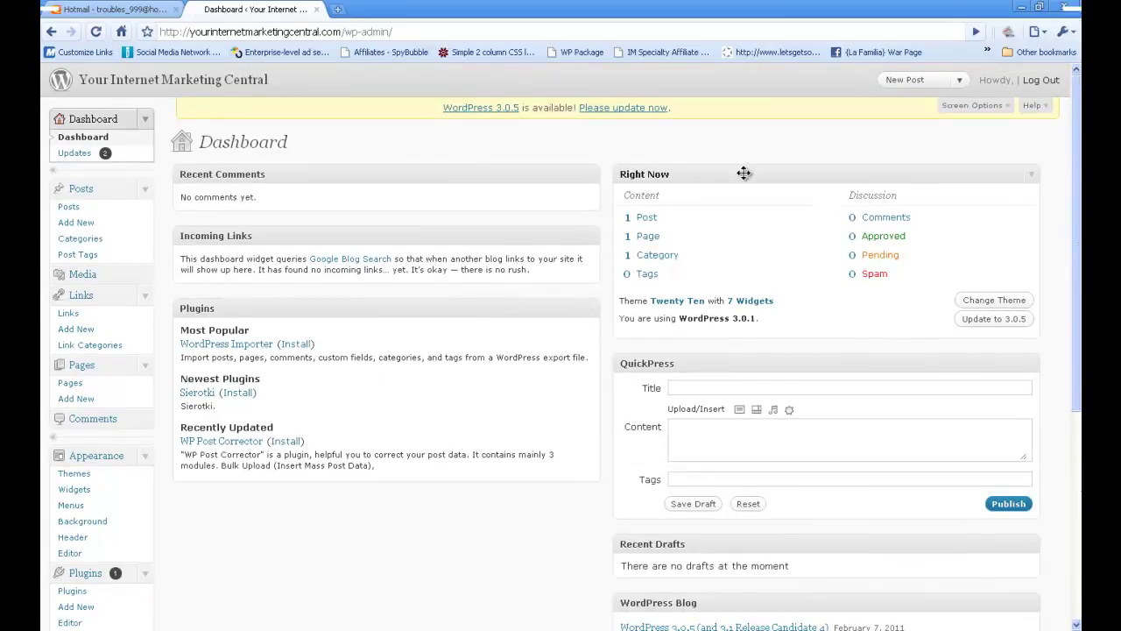
Step: Move the Right Now dashboard box to the column with Recent Comments, and return it to its original column
{"action": "left_click_drag", "start_coordinate": [654, 172], "coordinate": [268, 168]}
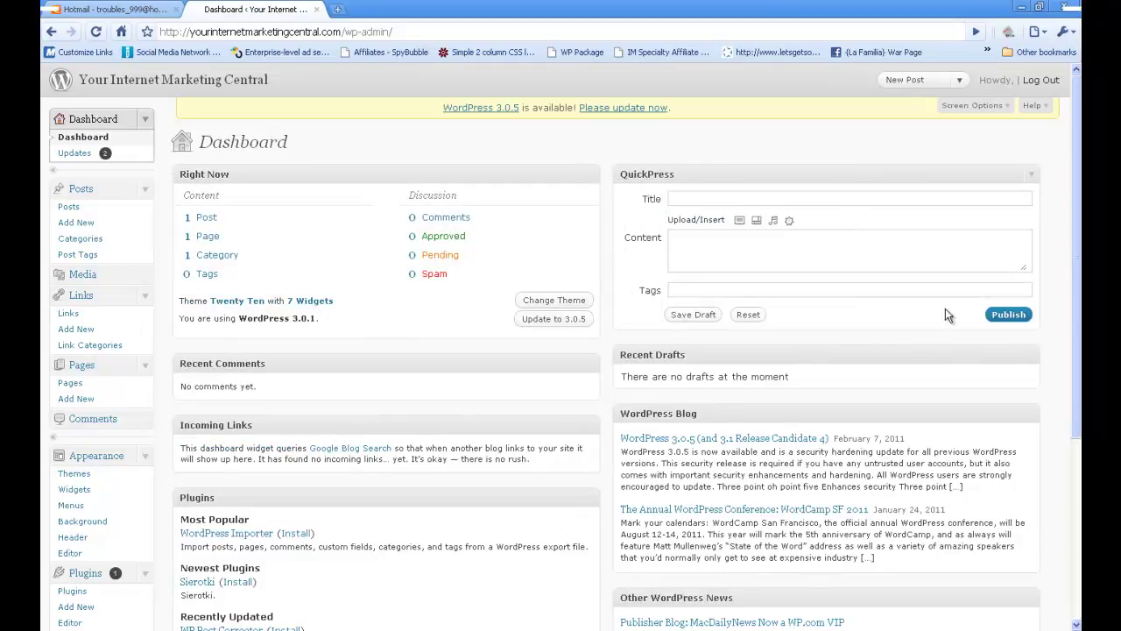
{"action": "left_click_drag", "start_coordinate": [1075, 255], "coordinate": [1067, 221]}
{"action": "left_click_drag", "start_coordinate": [571, 185], "coordinate": [814, 168]}
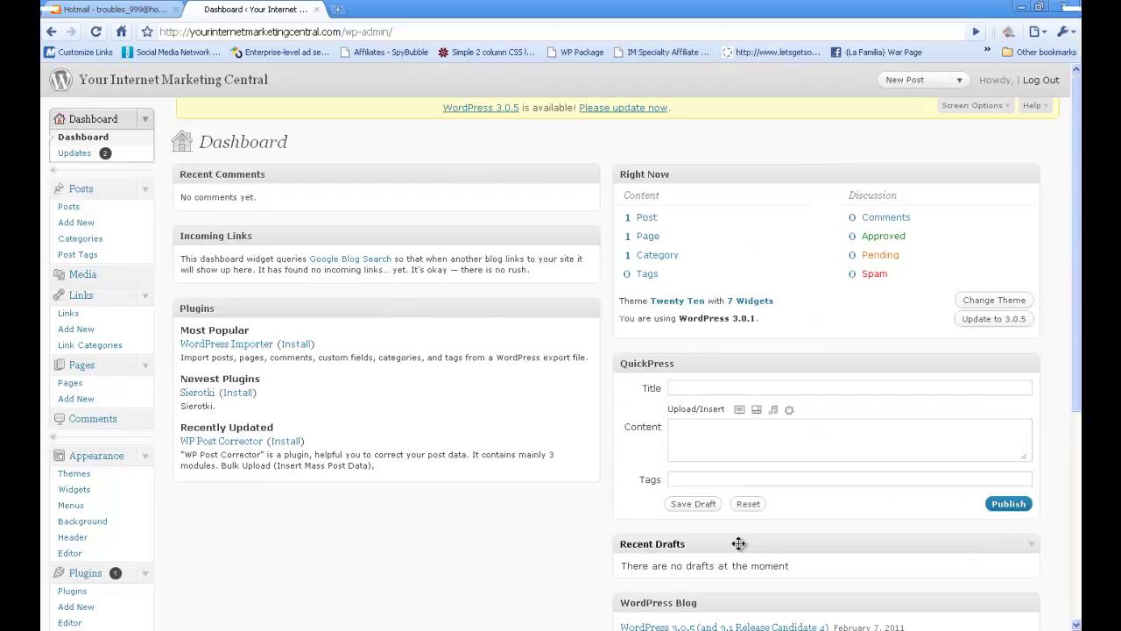
Step: Try to move the Recent Drafts and WordPress Blog dashboard boxes below the Plugins box
{"action": "left_click_drag", "start_coordinate": [700, 545], "coordinate": [293, 509]}
{"action": "left_click_drag", "start_coordinate": [866, 605], "coordinate": [430, 510]}
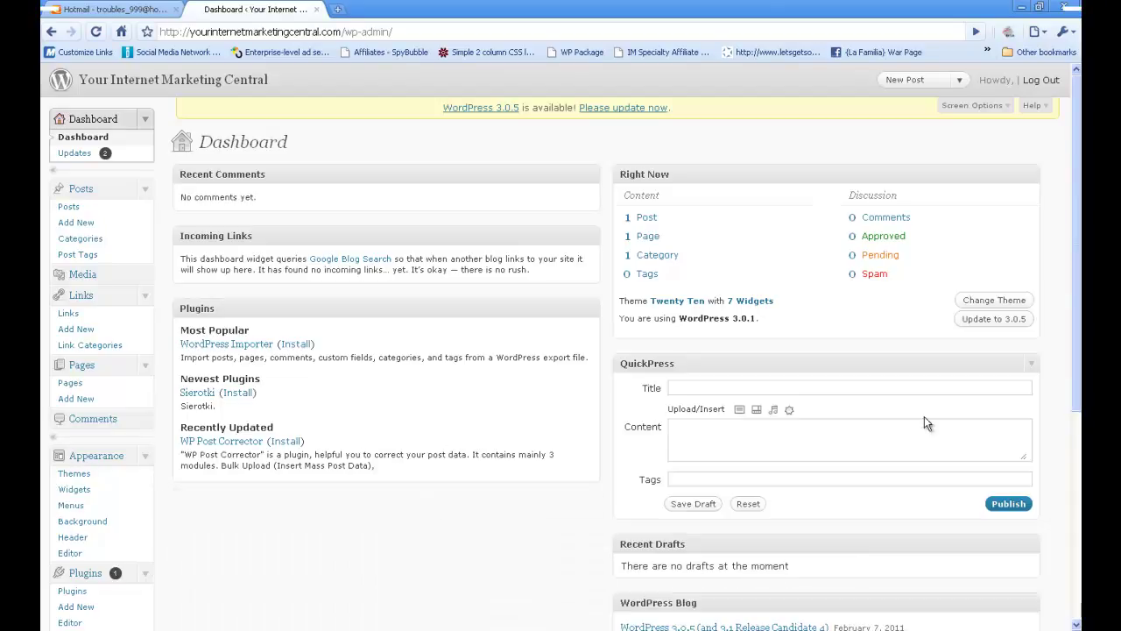
{"action": "scroll", "coordinate": [1066, 483], "scroll_direction": "down", "scroll_amount": 4}
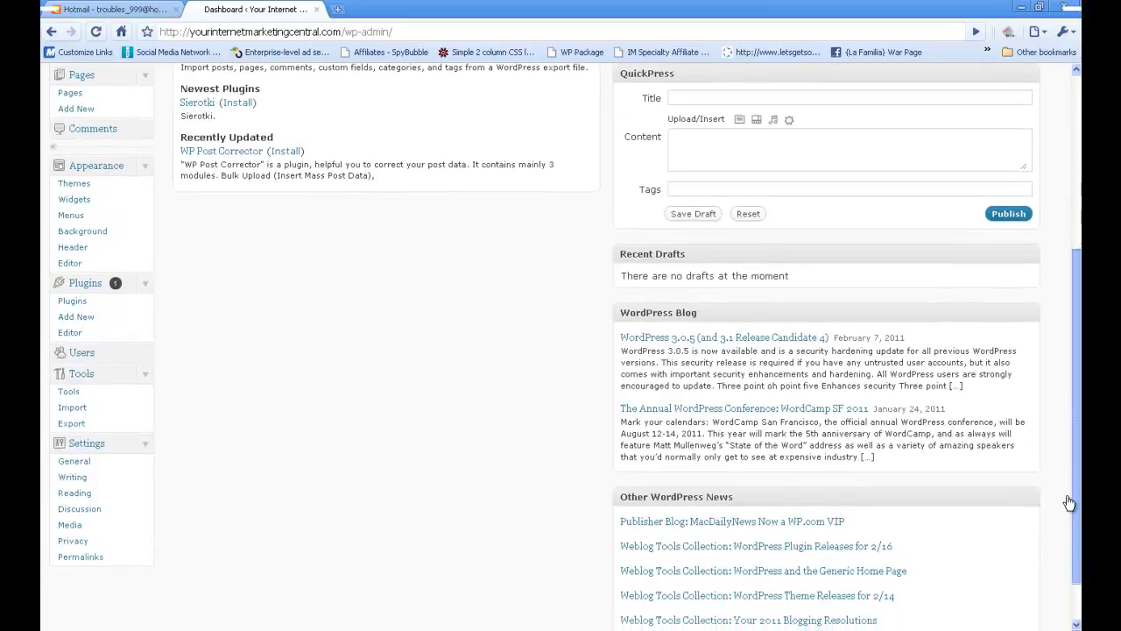
{"action": "left_click_drag", "start_coordinate": [736, 300], "coordinate": [278, 198]}
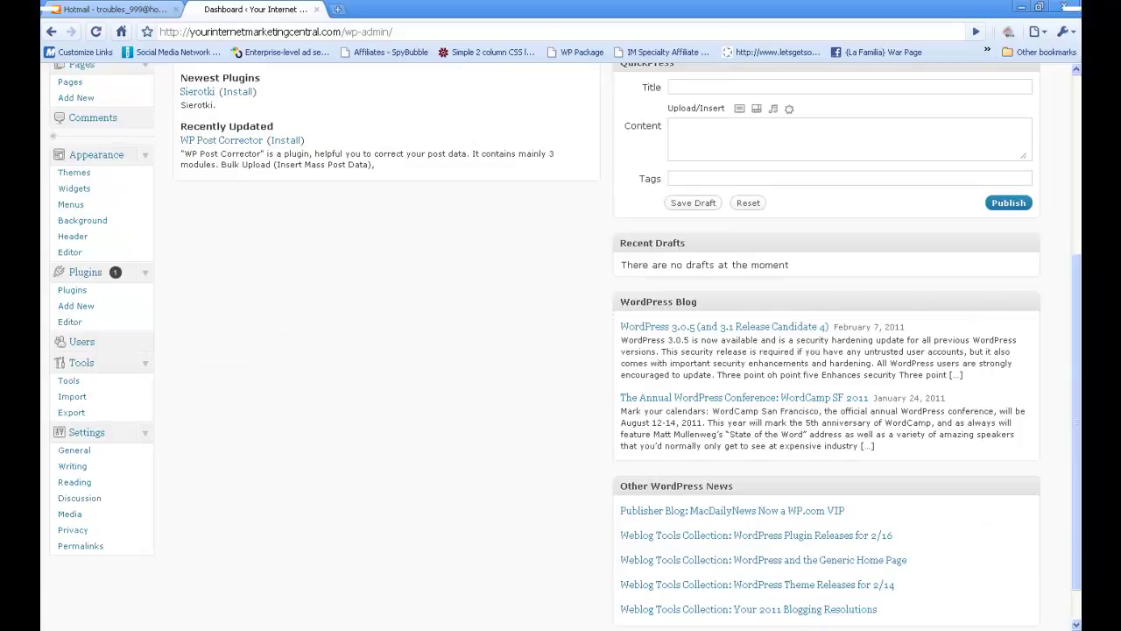
Step: Update WordPress automatically to version 3.0.5 and return to the dashboard
{"action": "left_click_drag", "start_coordinate": [1078, 313], "coordinate": [1065, 134]}
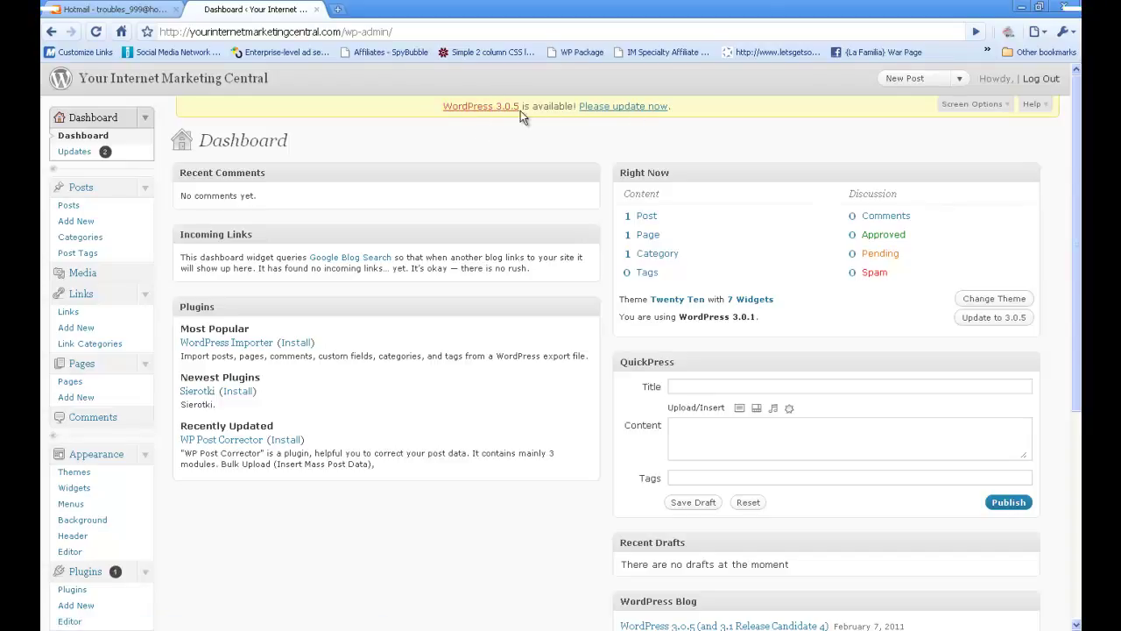
{"action": "left_click", "coordinate": [621, 107]}
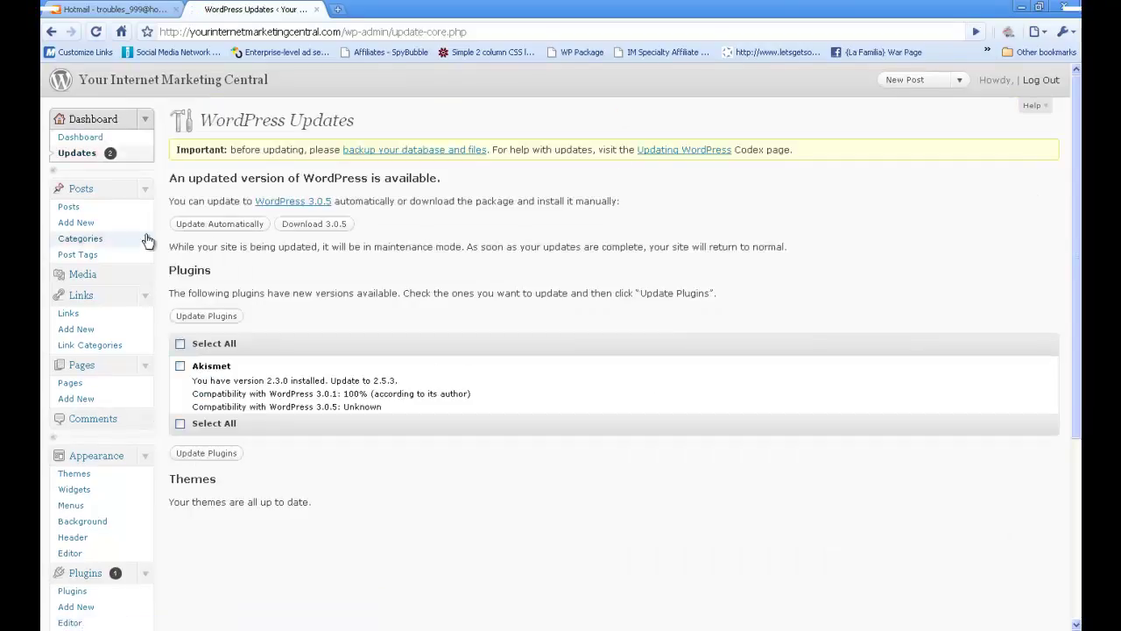
{"action": "left_click", "coordinate": [224, 225]}
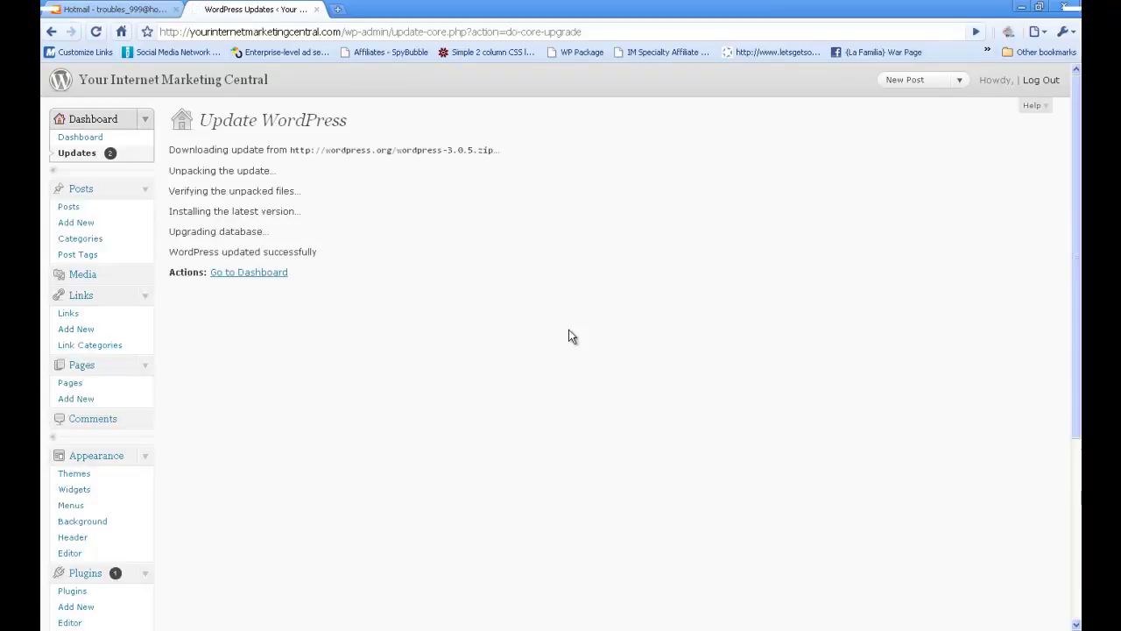
{"action": "left_click", "coordinate": [250, 278]}
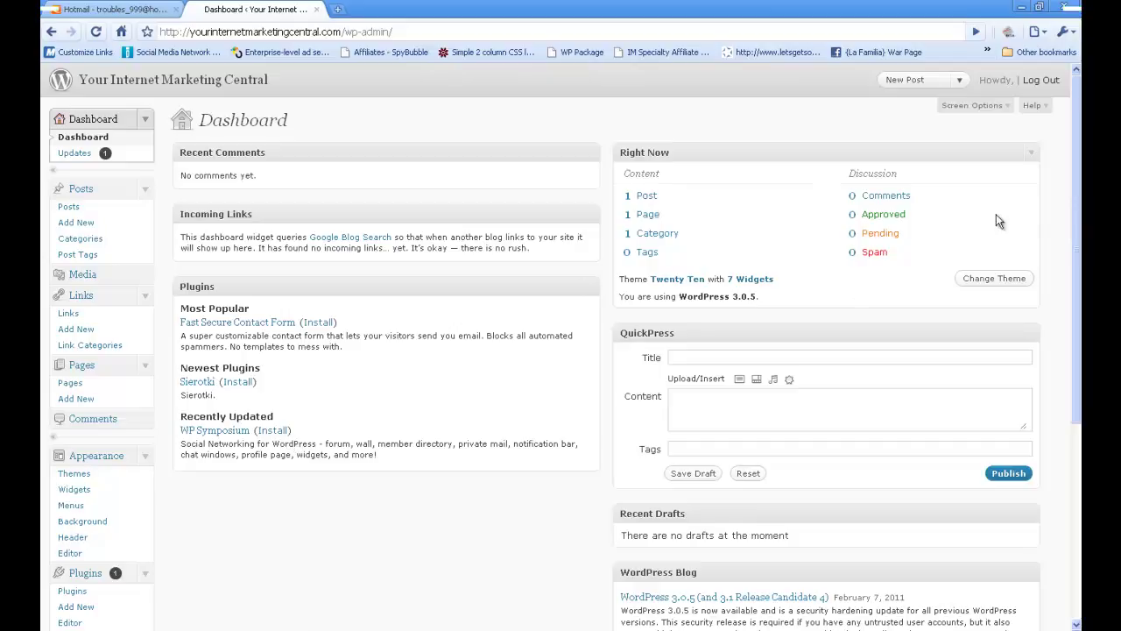
Step: Open the General settings, and load the yourinternetmarketingcentral.com homepage in a new browser tab
{"action": "left_click_drag", "start_coordinate": [1074, 210], "coordinate": [1069, 445]}
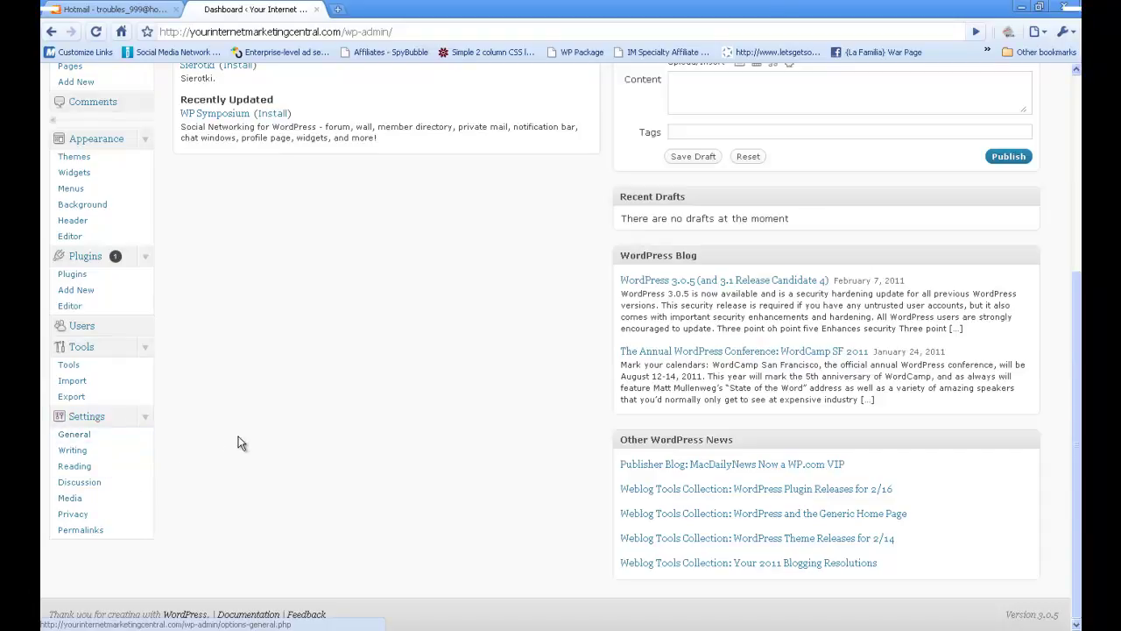
{"action": "left_click", "coordinate": [75, 436]}
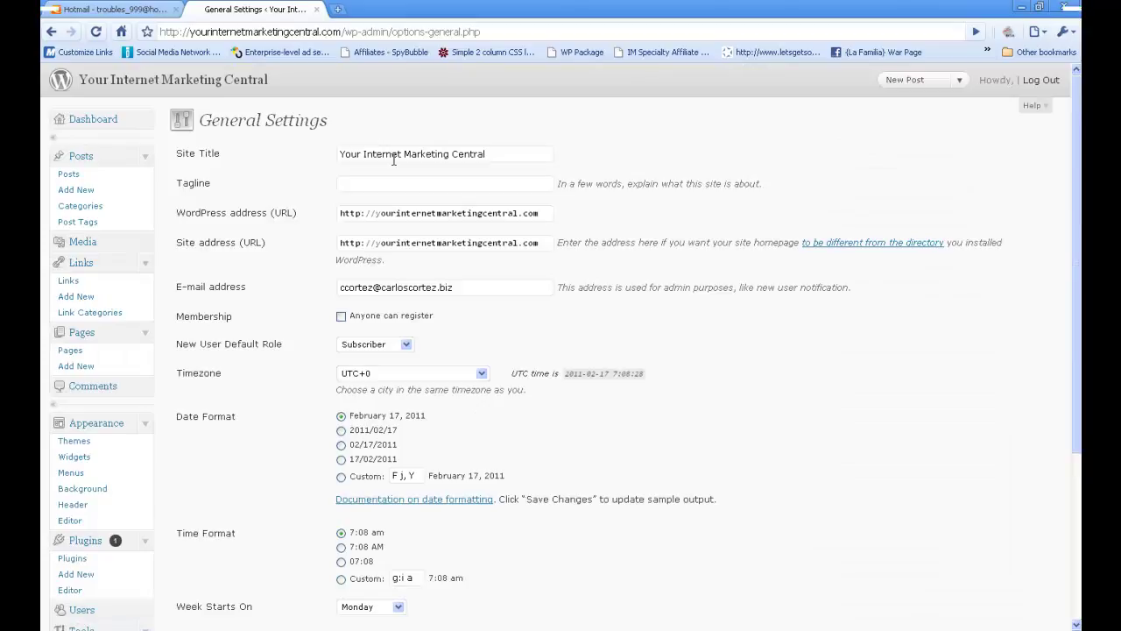
{"action": "left_click", "coordinate": [340, 10]}
{"action": "type", "text": "yourinternetmarketingcentral.com"}
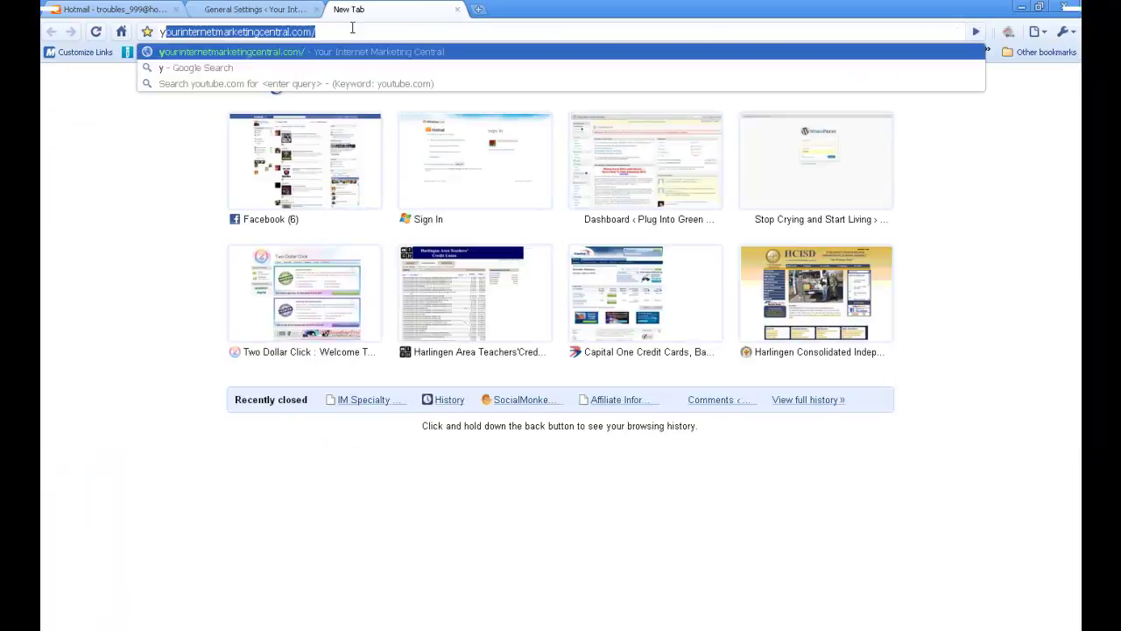
{"action": "key", "text": "Return"}
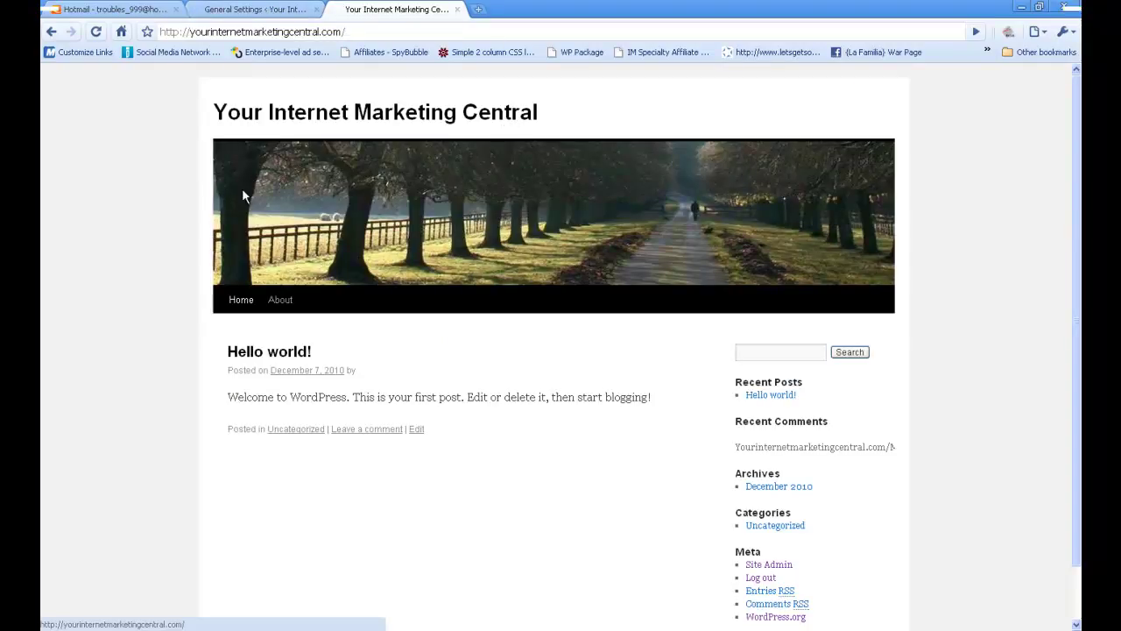
Step: Set the site tagline to "Your online source for Internet Marketing Tips and Tricks" and save the general settings
{"action": "left_click", "coordinate": [281, 10]}
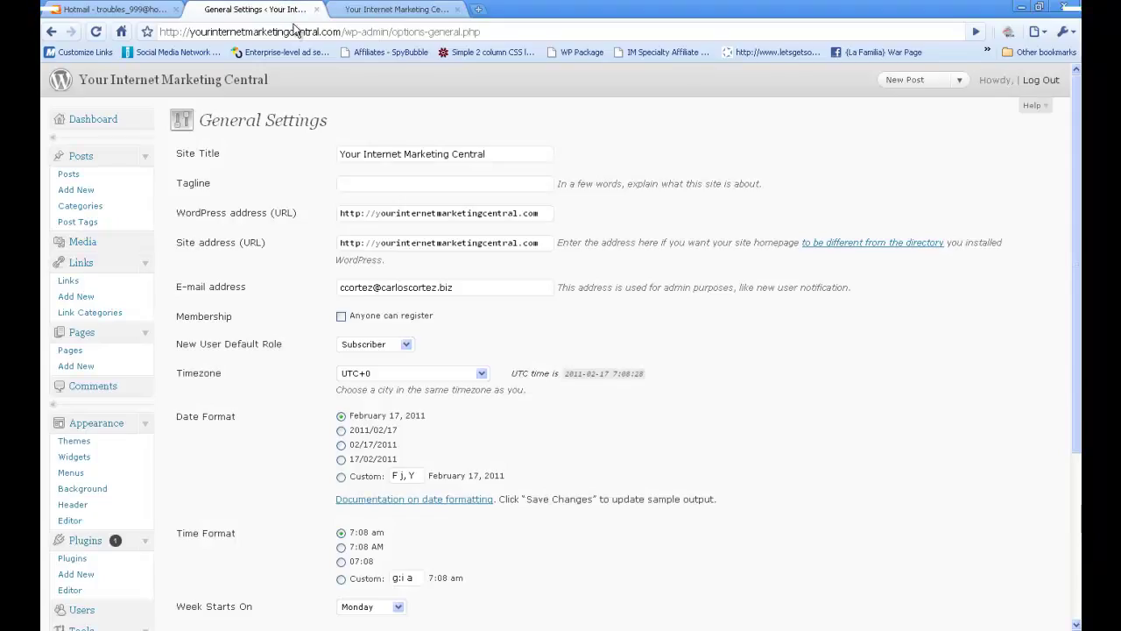
{"action": "left_click", "coordinate": [367, 182]}
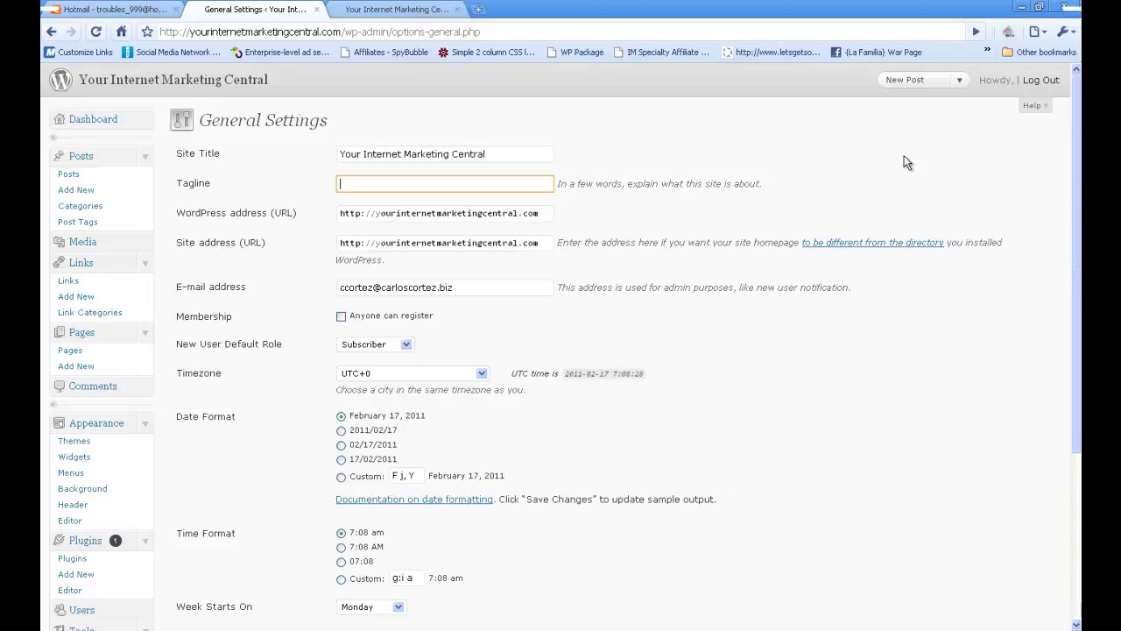
{"action": "type", "text": "Your online source for Internet mar"}
{"action": "key", "text": "BackSpace"}
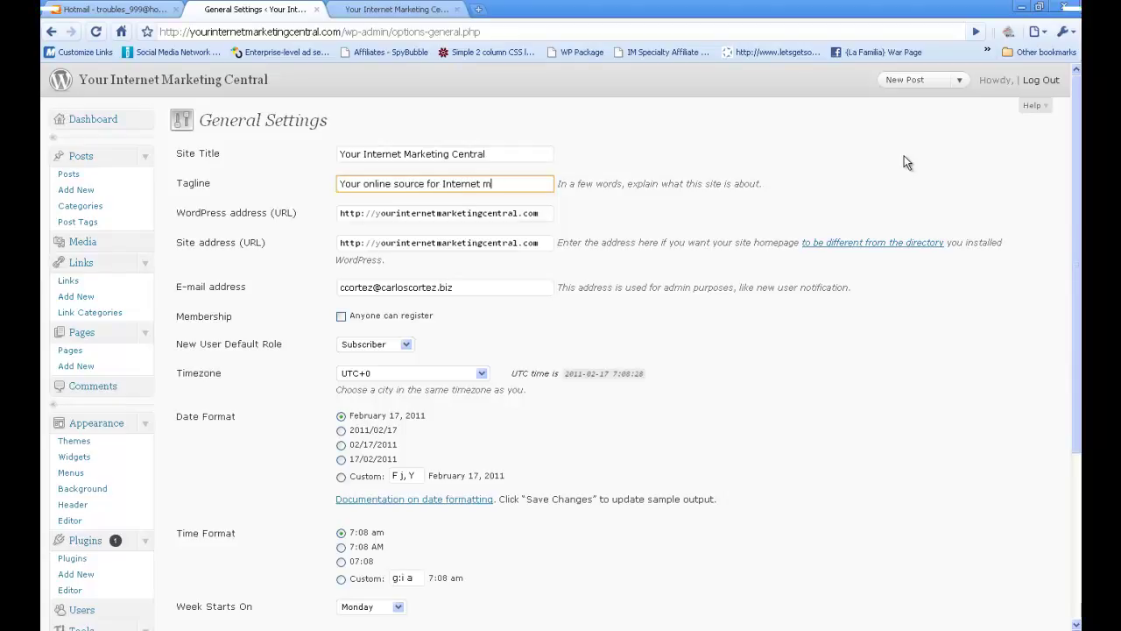
{"action": "type", "text": "Marketing Tips and Tricks"}
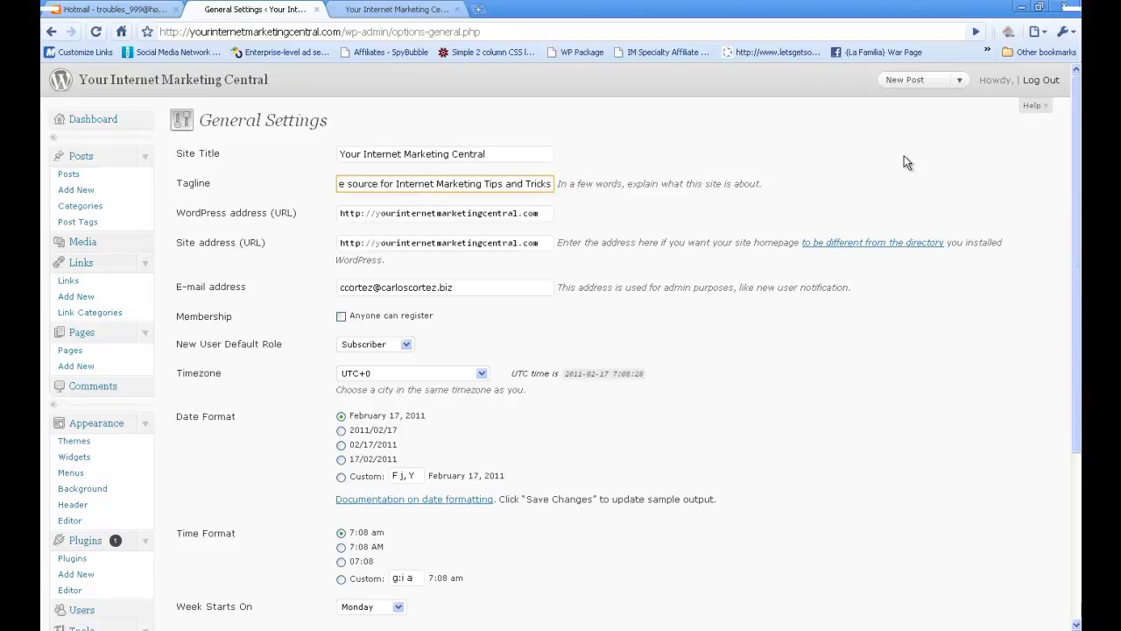
{"action": "left_click_drag", "start_coordinate": [1077, 155], "coordinate": [1025, 185]}
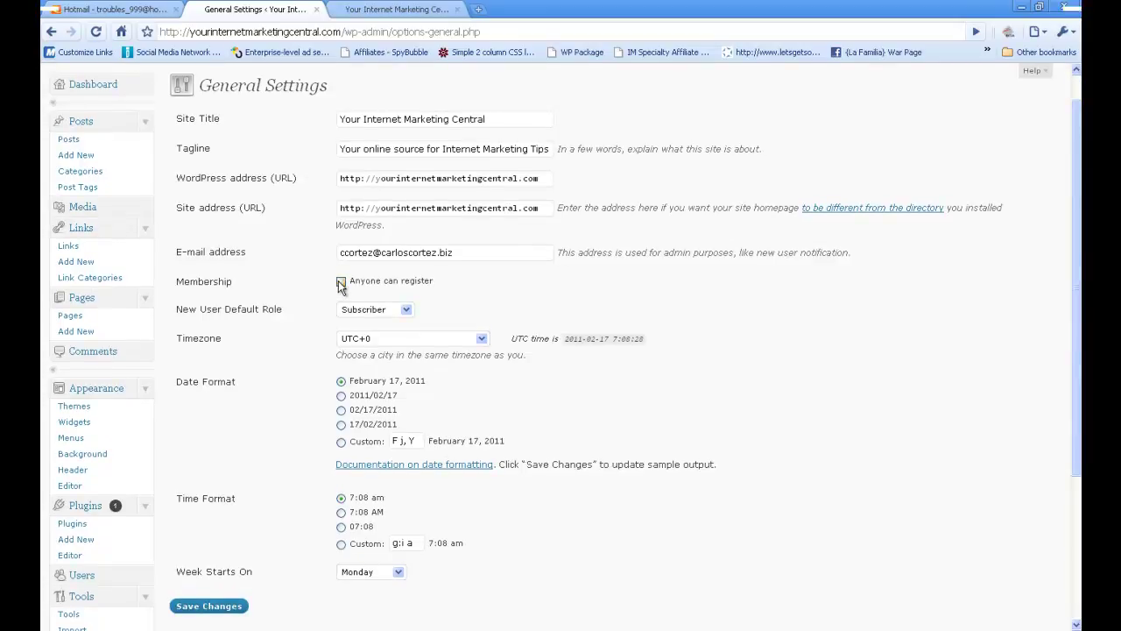
{"action": "left_click", "coordinate": [489, 251]}
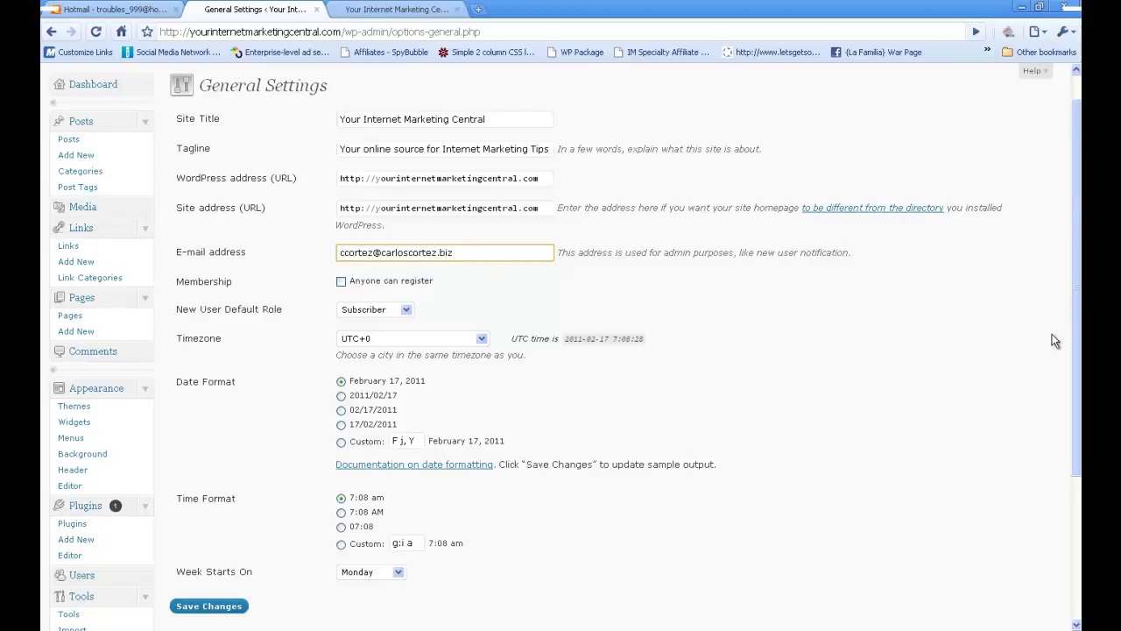
{"action": "left_click_drag", "start_coordinate": [1075, 334], "coordinate": [1066, 280]}
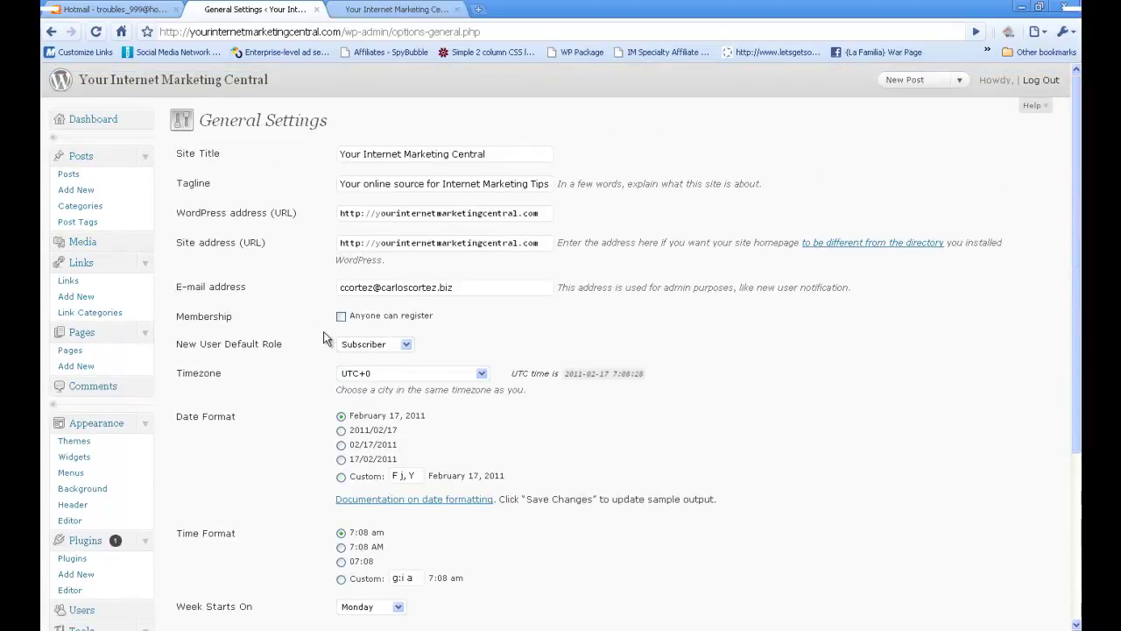
{"action": "left_click_drag", "start_coordinate": [1076, 240], "coordinate": [1056, 380]}
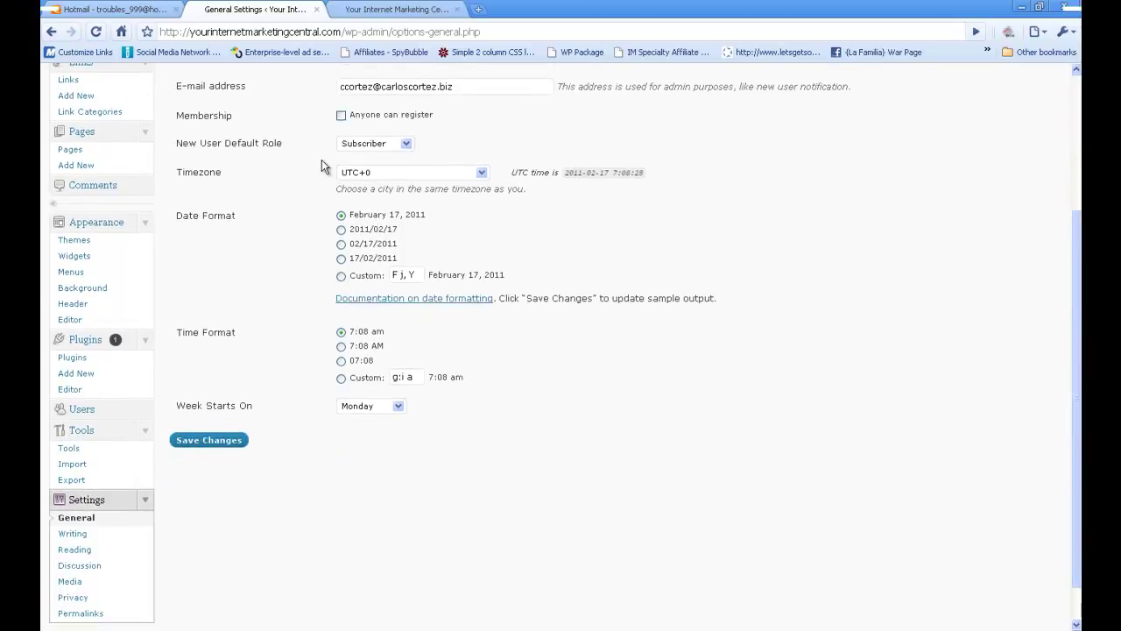
{"action": "left_click", "coordinate": [220, 444]}
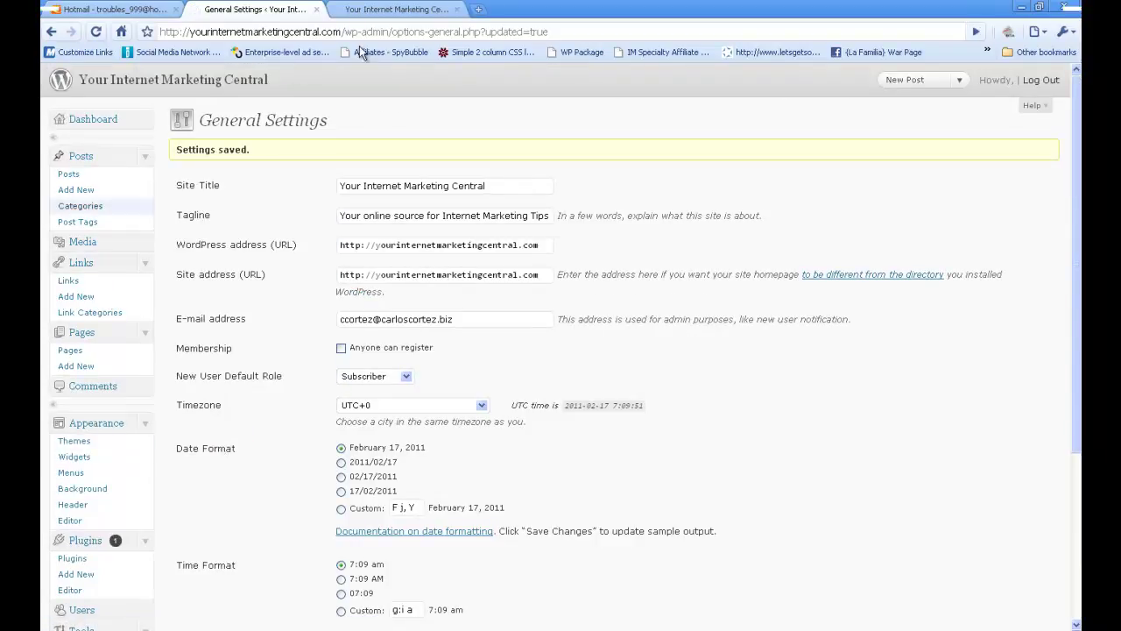
Step: Reload the live homepage to check its tagline, and return to the General settings
{"action": "left_click", "coordinate": [418, 10]}
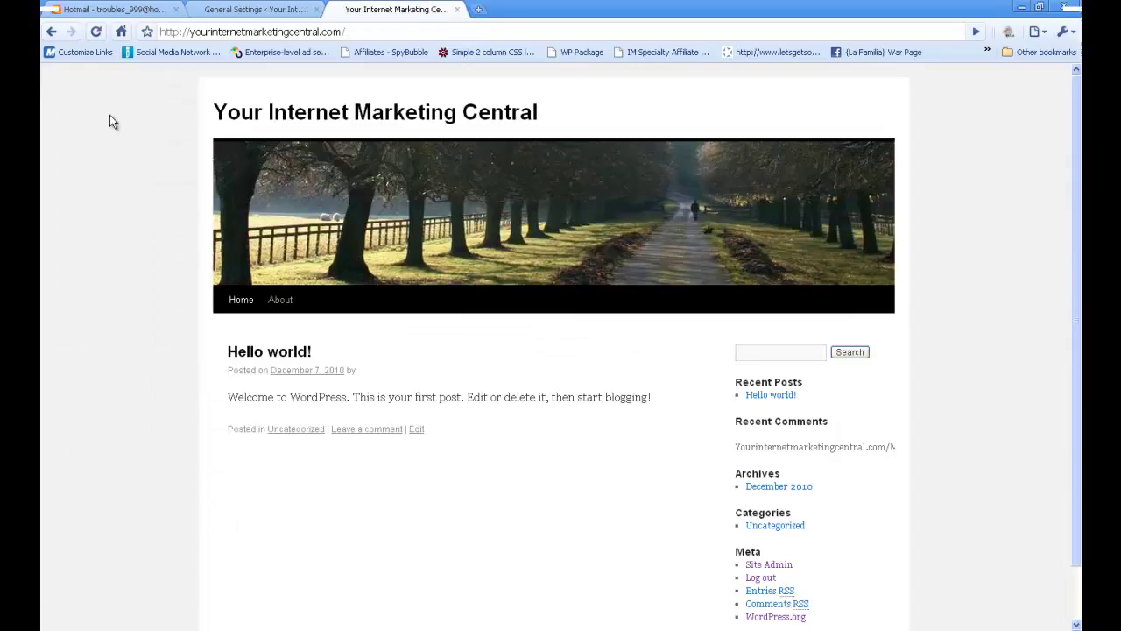
{"action": "left_click", "coordinate": [95, 32]}
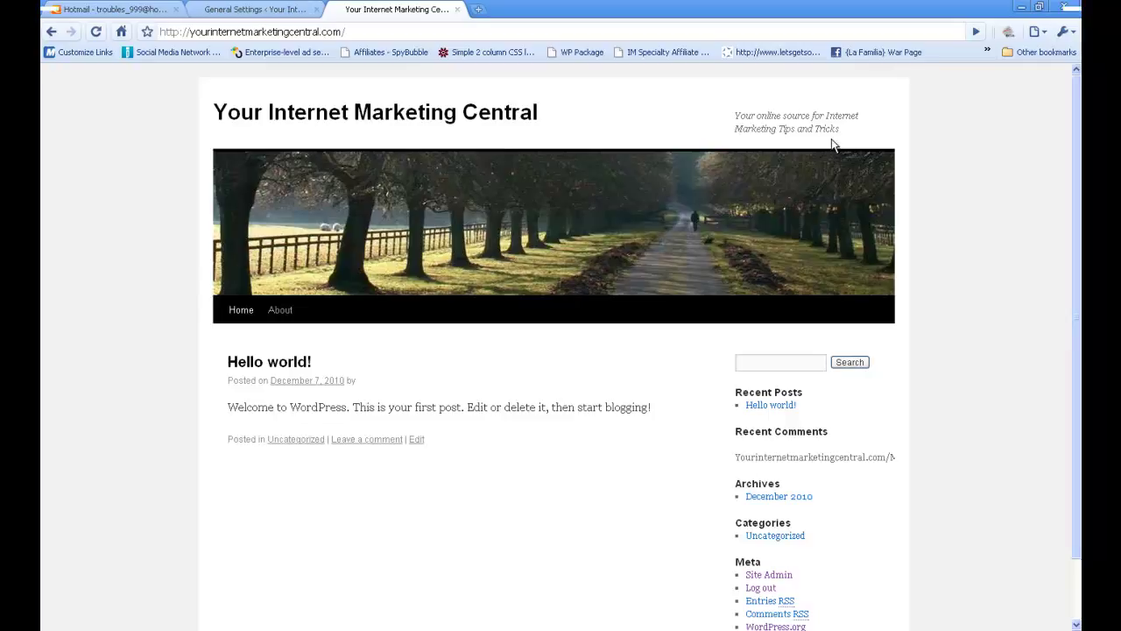
{"action": "left_click", "coordinate": [259, 10]}
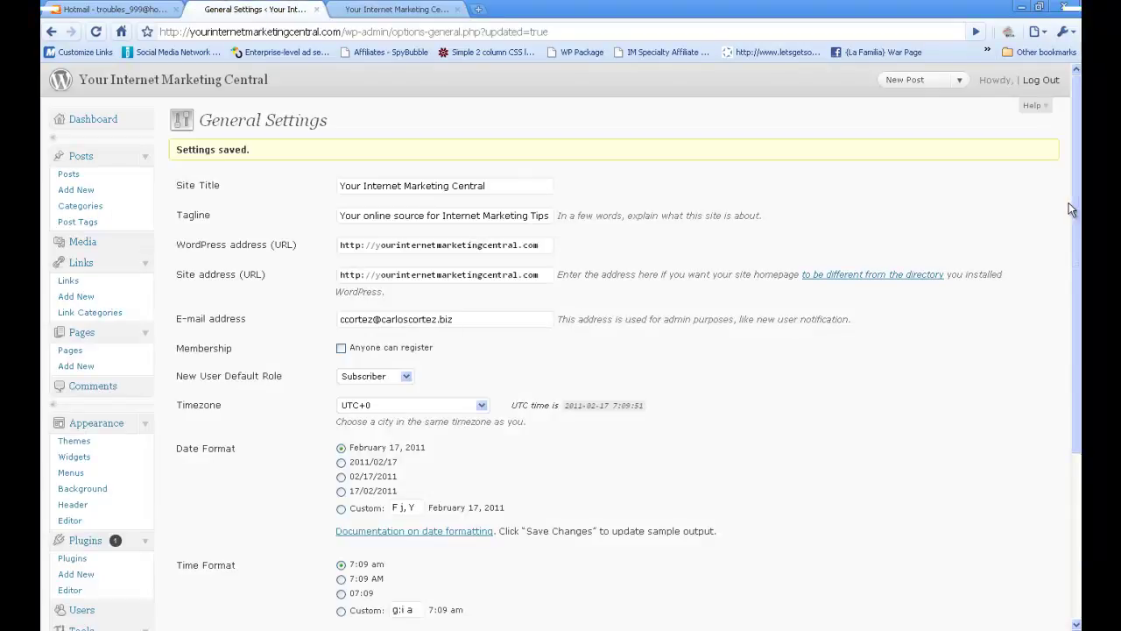
Step: Open the Writing settings of the WordPress site
{"action": "left_click_drag", "start_coordinate": [1075, 217], "coordinate": [1036, 420]}
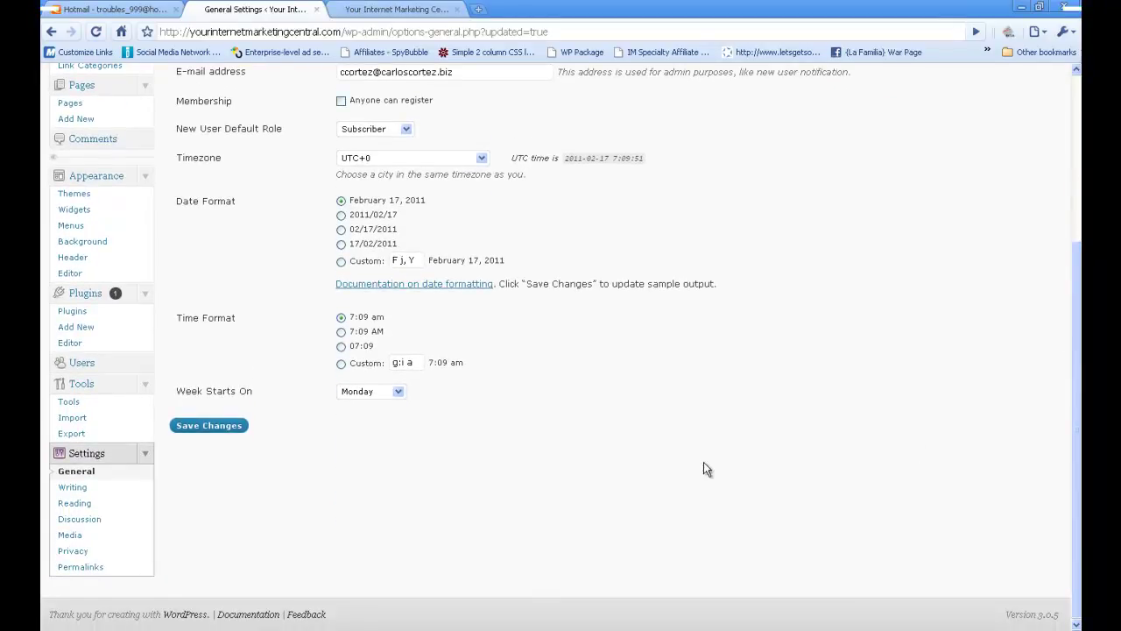
{"action": "left_click", "coordinate": [86, 491]}
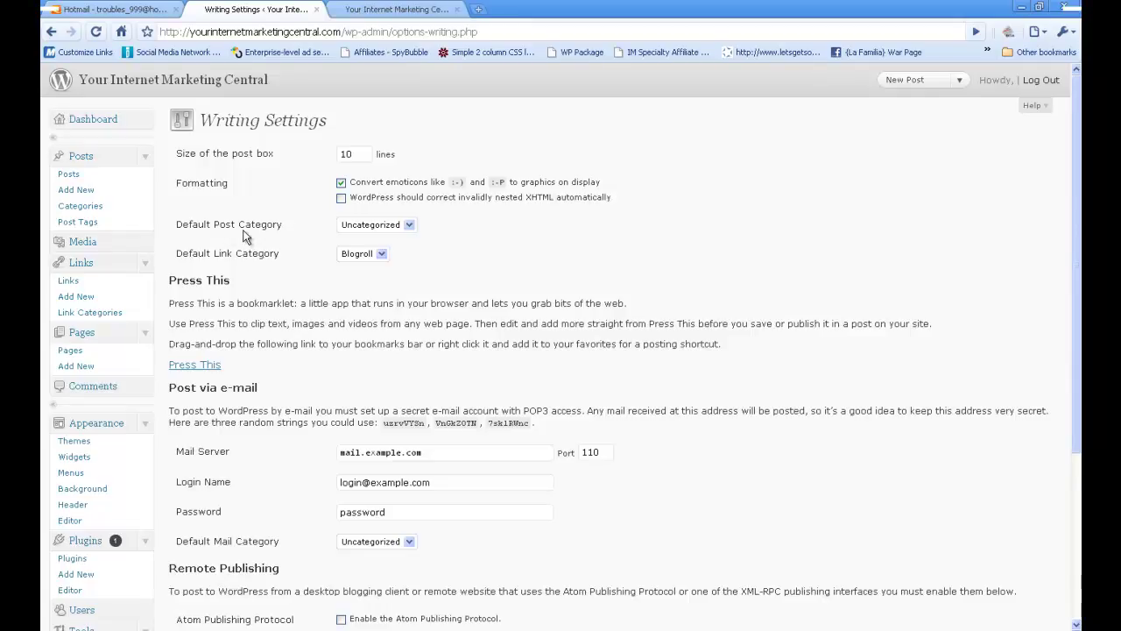
{"action": "left_click", "coordinate": [408, 226]}
{"action": "left_click", "coordinate": [409, 229]}
{"action": "left_click", "coordinate": [410, 227]}
{"action": "left_click", "coordinate": [411, 231]}
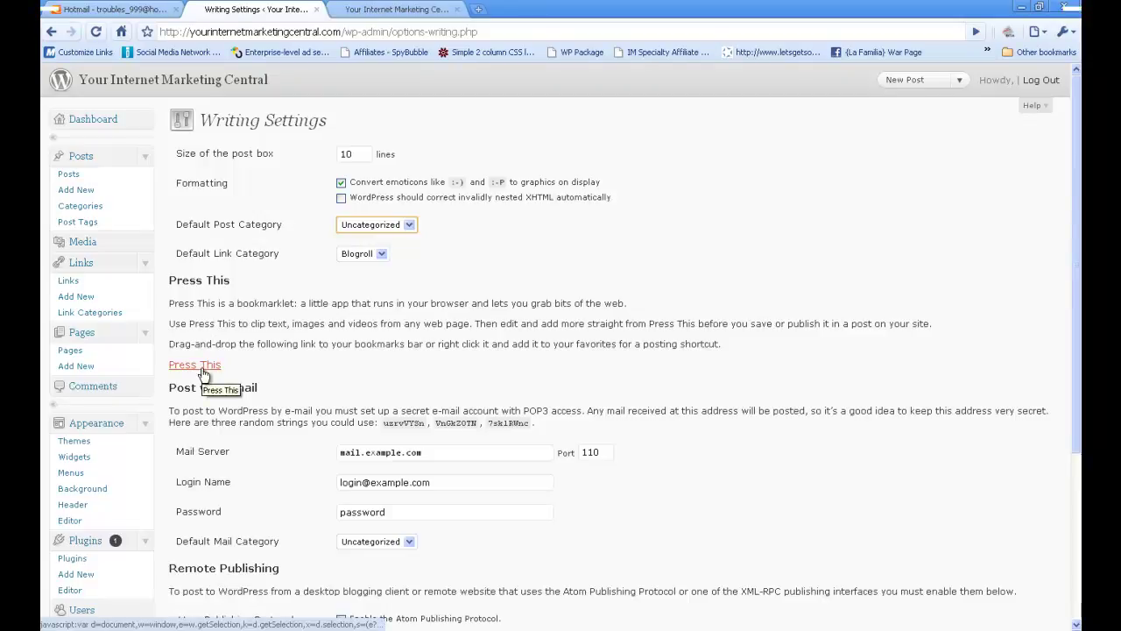
{"action": "left_click_drag", "start_coordinate": [1077, 184], "coordinate": [1064, 366]}
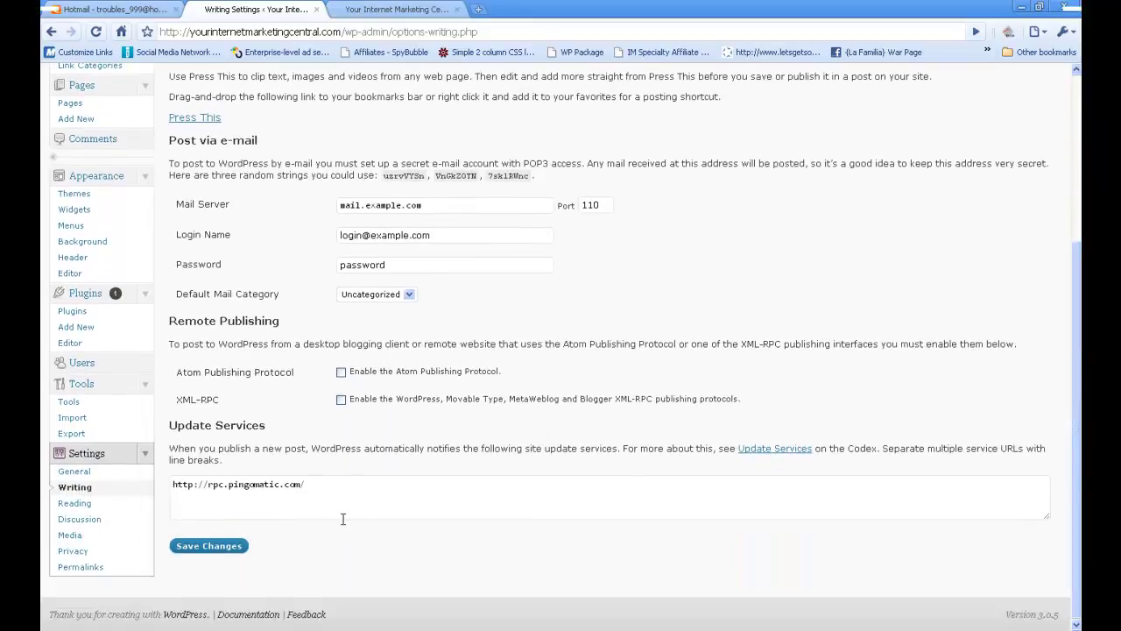
{"action": "left_click", "coordinate": [336, 479]}
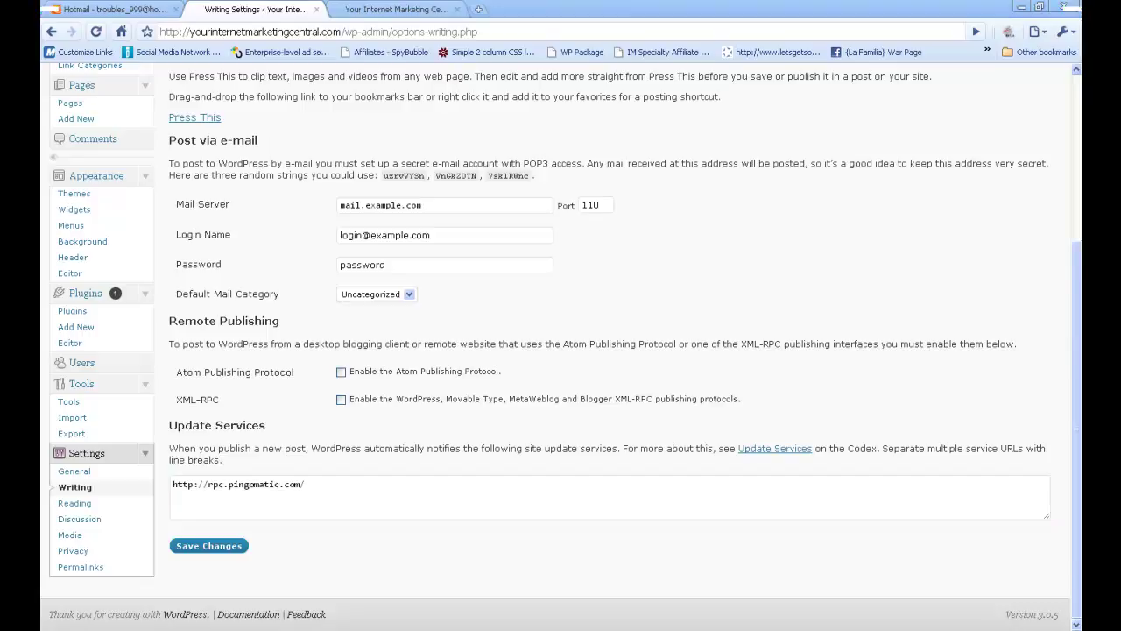
{"action": "left_click", "coordinate": [348, 484]}
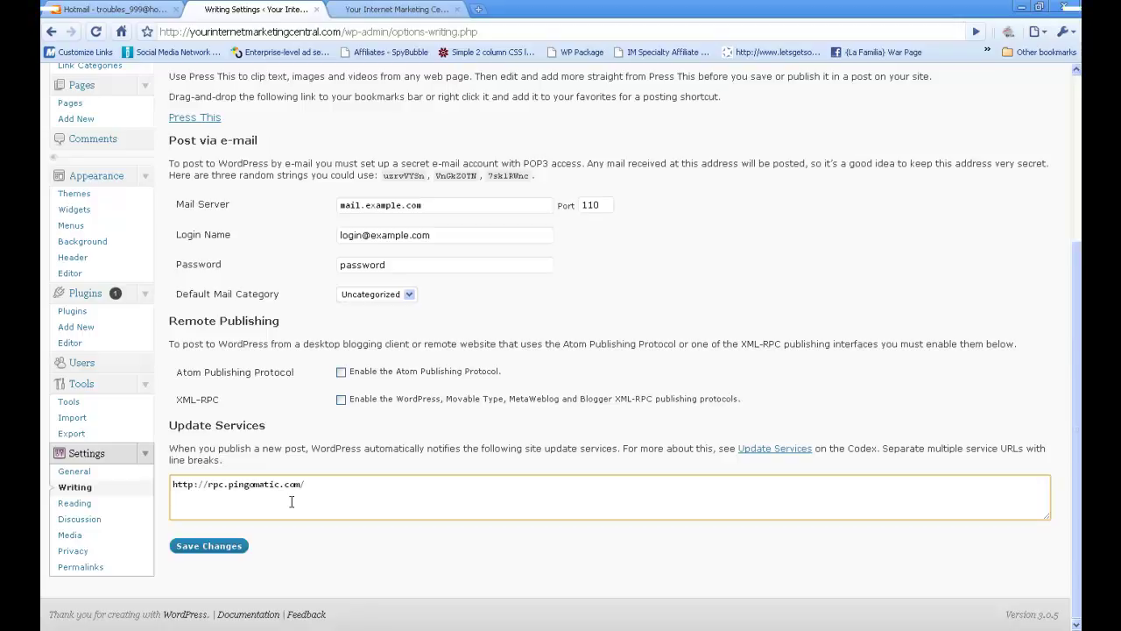
{"action": "key", "text": "ctrl+v"}
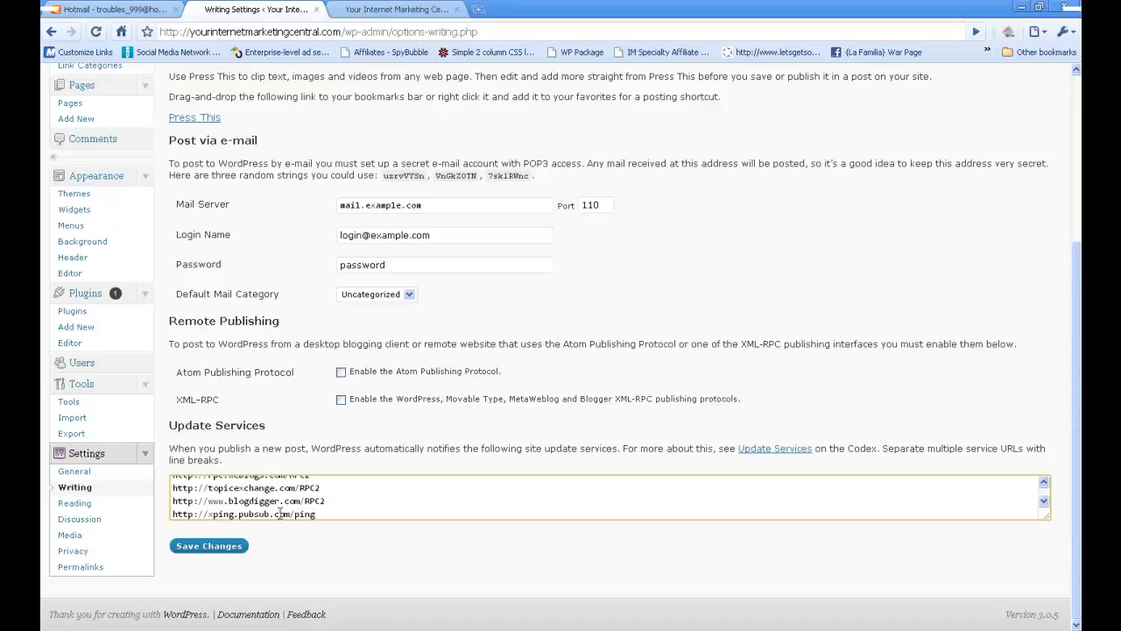
{"action": "left_click", "coordinate": [230, 546]}
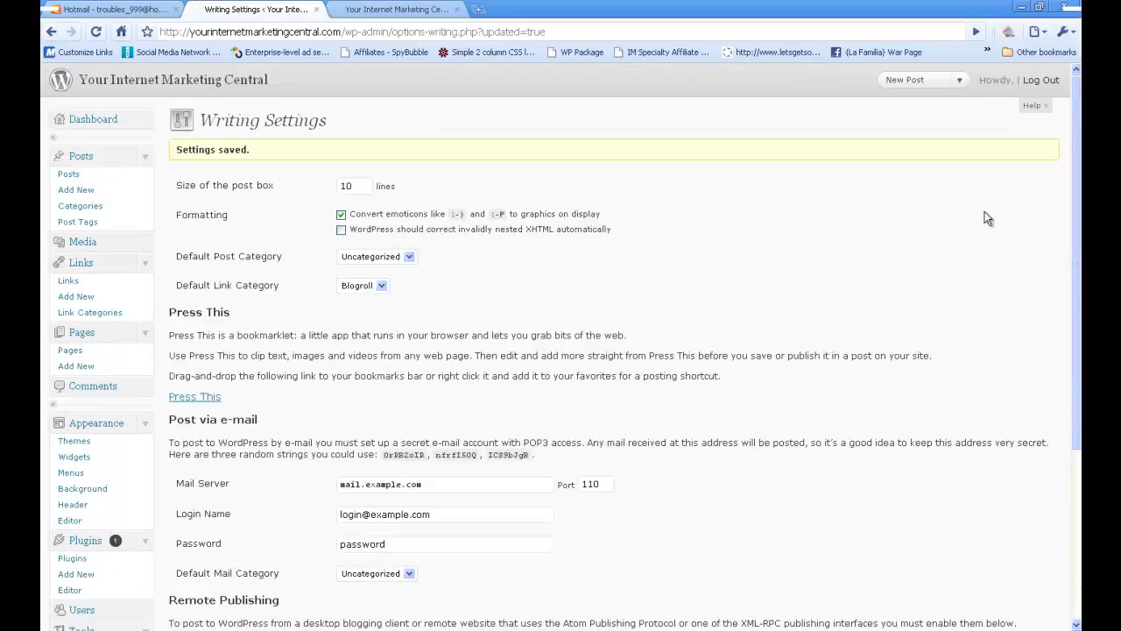
Step: Open the Reading settings and keep the front page set to display your latest posts
{"action": "left_click_drag", "start_coordinate": [1072, 197], "coordinate": [1056, 430]}
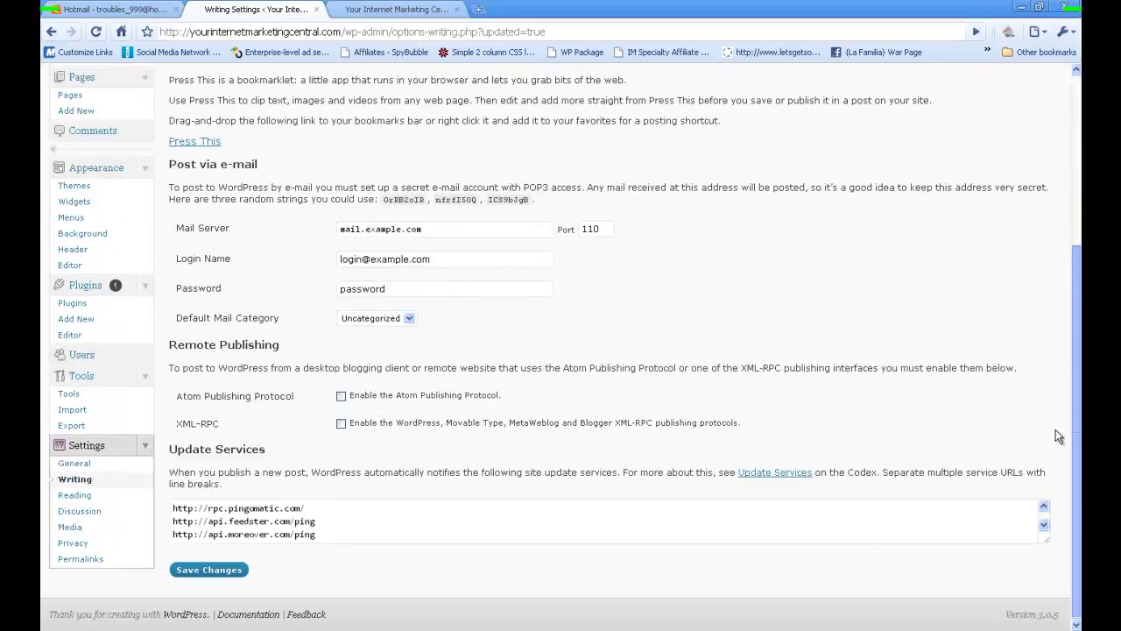
{"action": "left_click", "coordinate": [75, 495]}
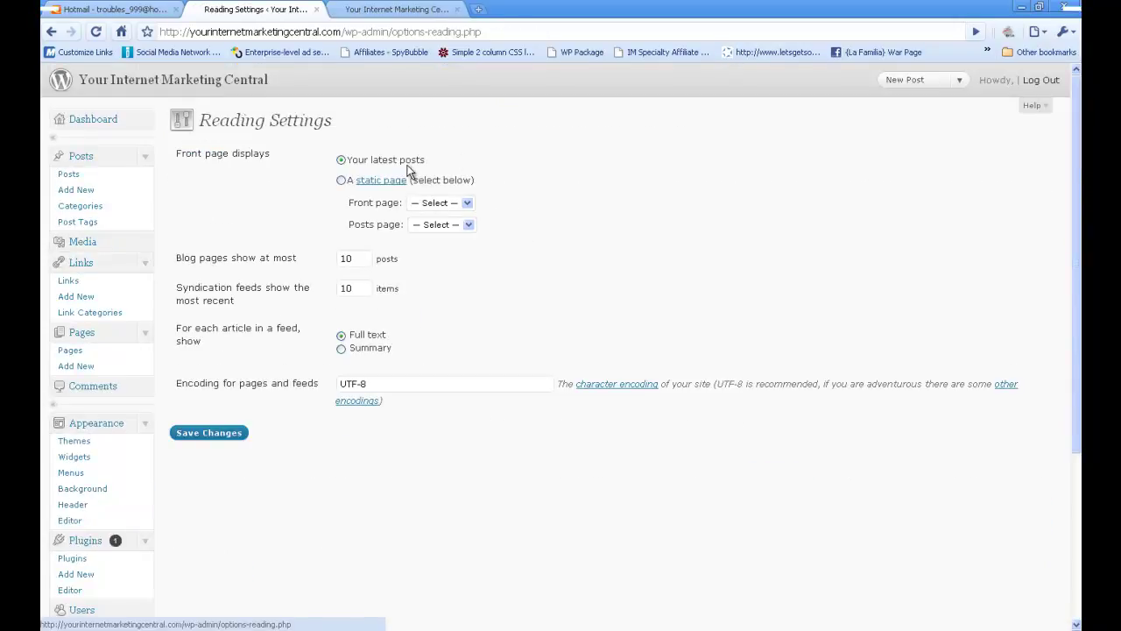
{"action": "left_click", "coordinate": [341, 180]}
{"action": "left_click", "coordinate": [342, 162]}
Step: View the "Plug Into Green Profits: Revealed!!!" page of ezgreenonlineprofits.com in a new browser tab, and return to the Reading settings
{"action": "left_click", "coordinate": [477, 11]}
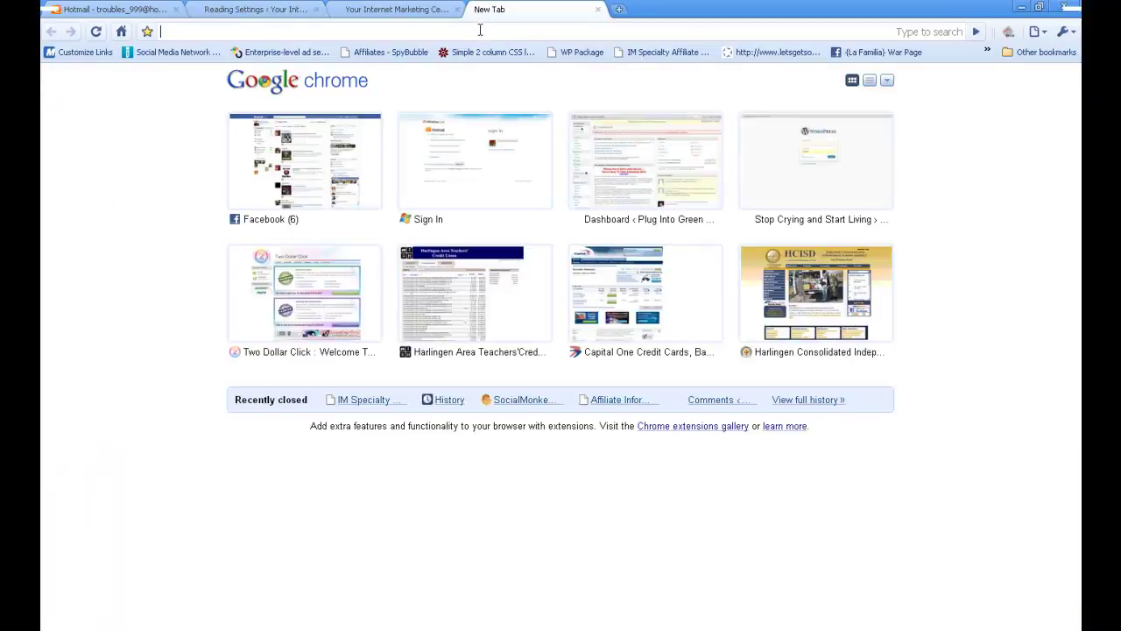
{"action": "type", "text": "ezgreenonlineprofits.com/"}
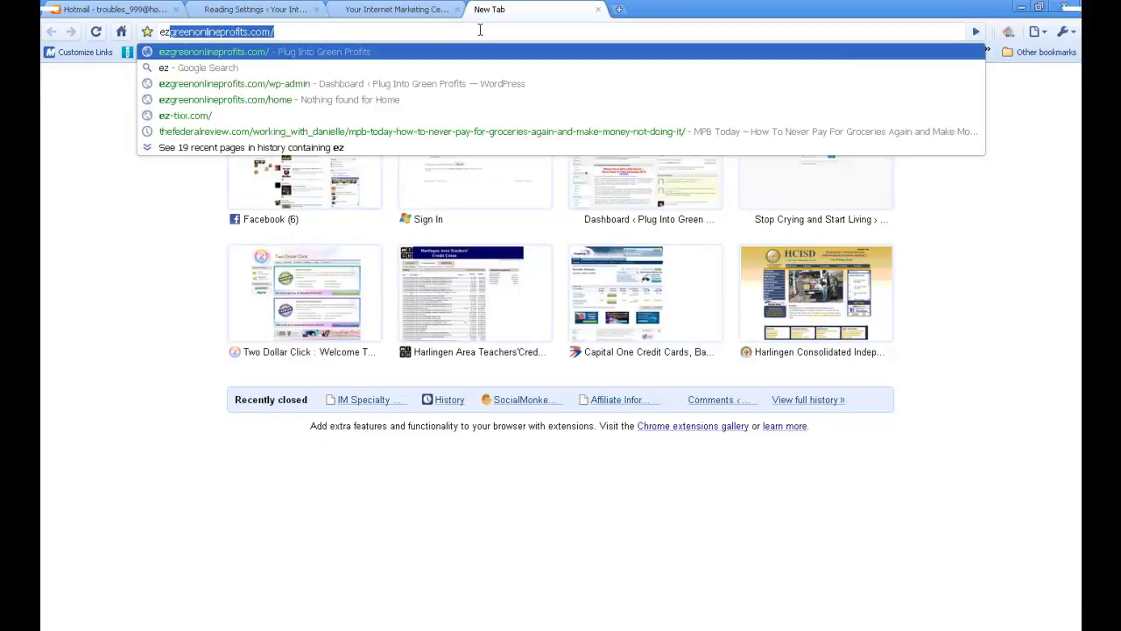
{"action": "key", "text": "Return"}
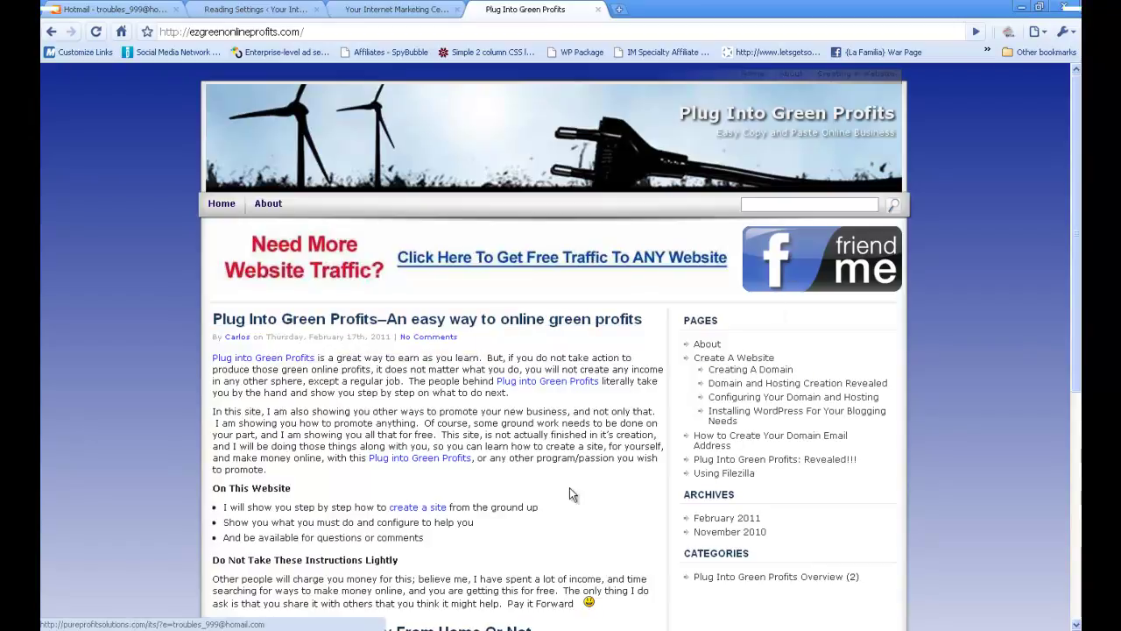
{"action": "left_click", "coordinate": [777, 463]}
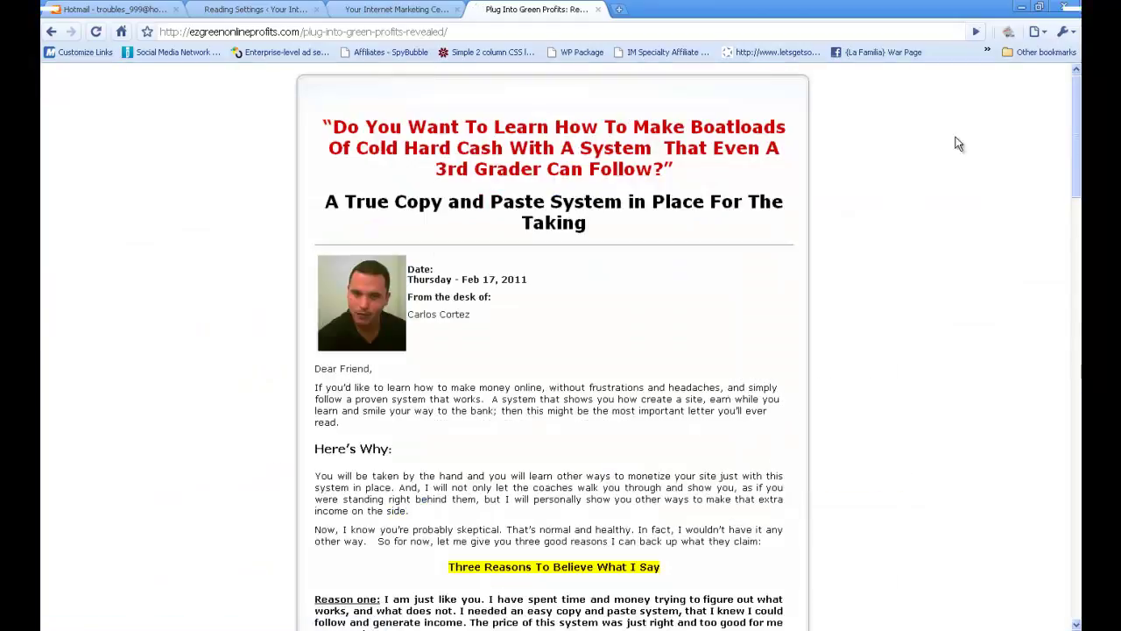
{"action": "mouse_move", "coordinate": [1076, 140]}
{"action": "left_mouse_down"}
{"action": "mouse_move", "coordinate": [1064, 515]}
{"action": "mouse_move", "coordinate": [1074, 131]}
{"action": "left_mouse_up"}
{"action": "left_click", "coordinate": [600, 10]}
{"action": "left_click", "coordinate": [254, 11]}
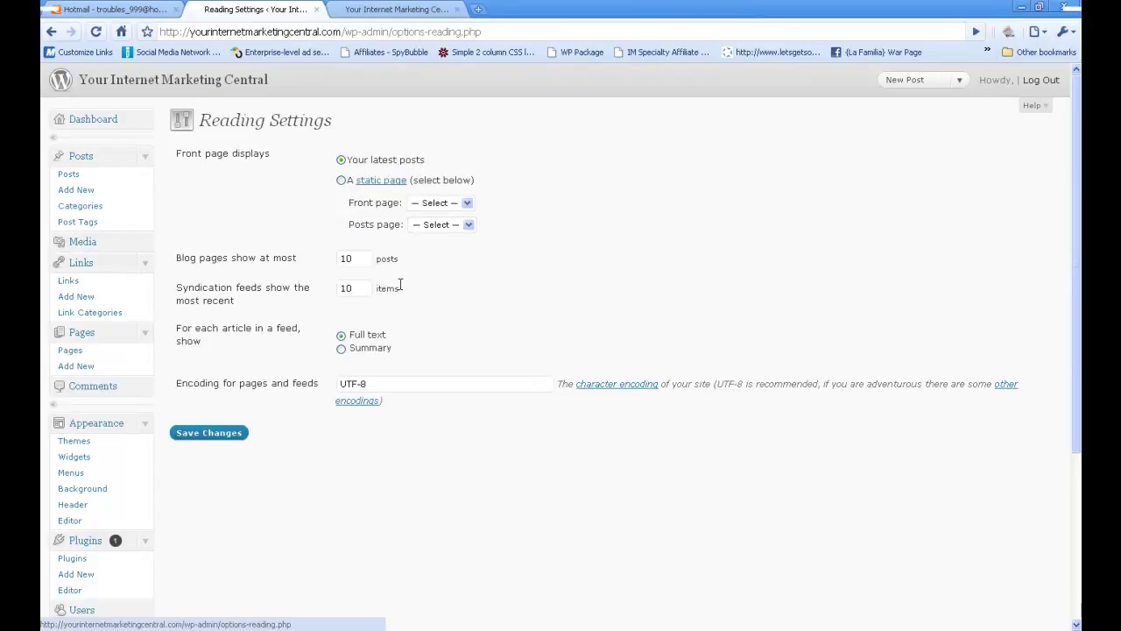
Step: Set each article in a feed to show as Summary and save the reading settings
{"action": "left_click", "coordinate": [342, 349]}
{"action": "left_click", "coordinate": [220, 434]}
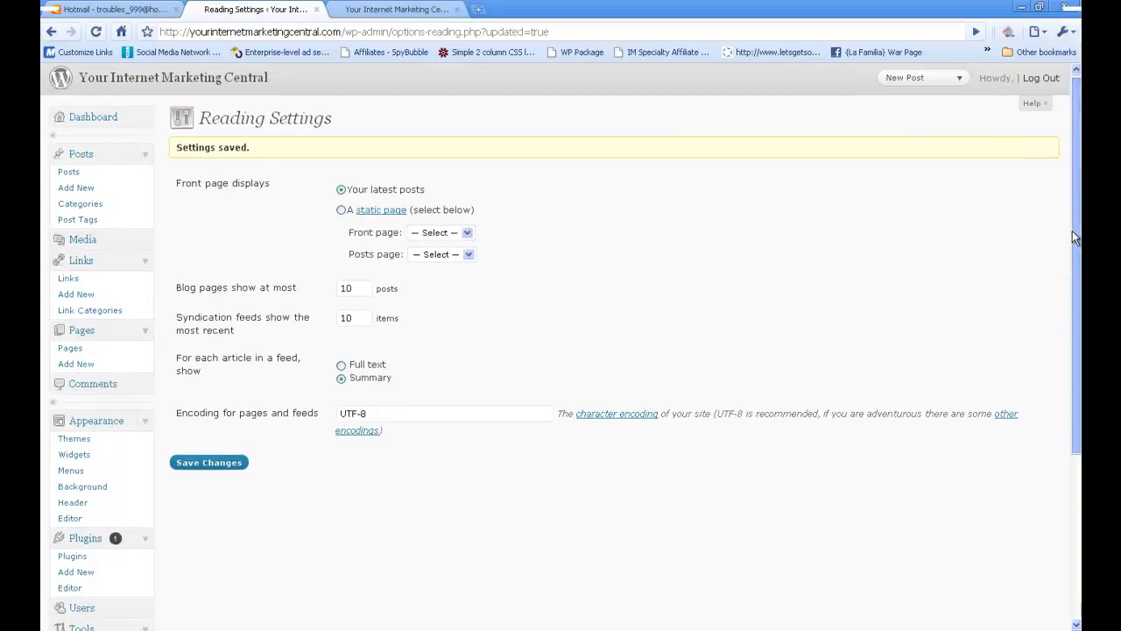
Step: Open the Discussion settings and require an administrator to always approve a comment before it appears
{"action": "left_click_drag", "start_coordinate": [1076, 229], "coordinate": [1074, 418]}
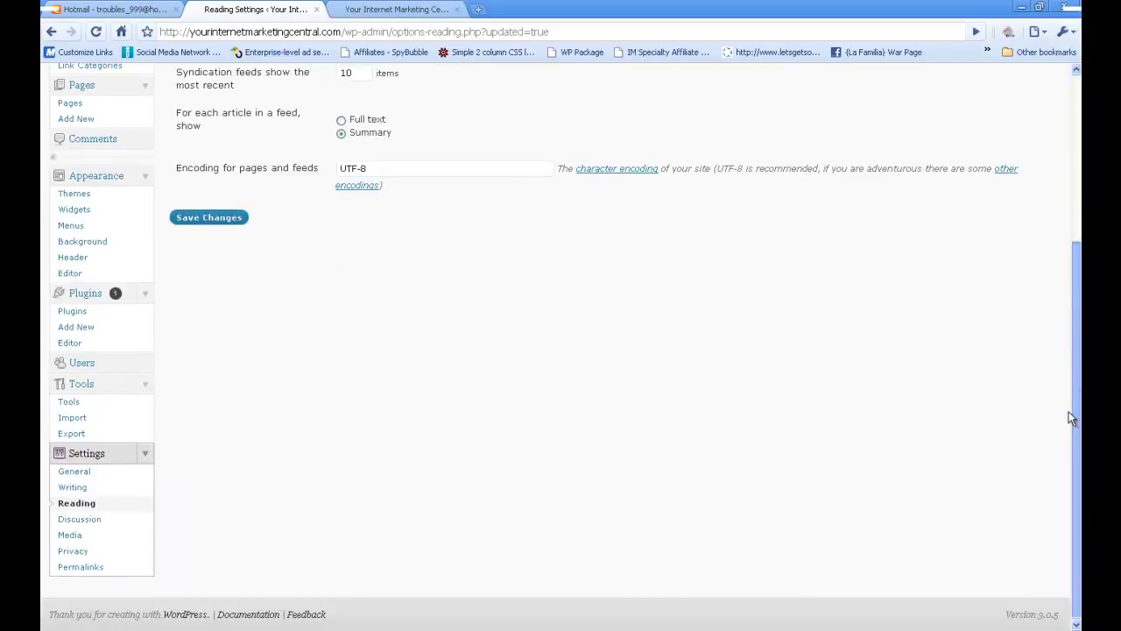
{"action": "left_click", "coordinate": [96, 524]}
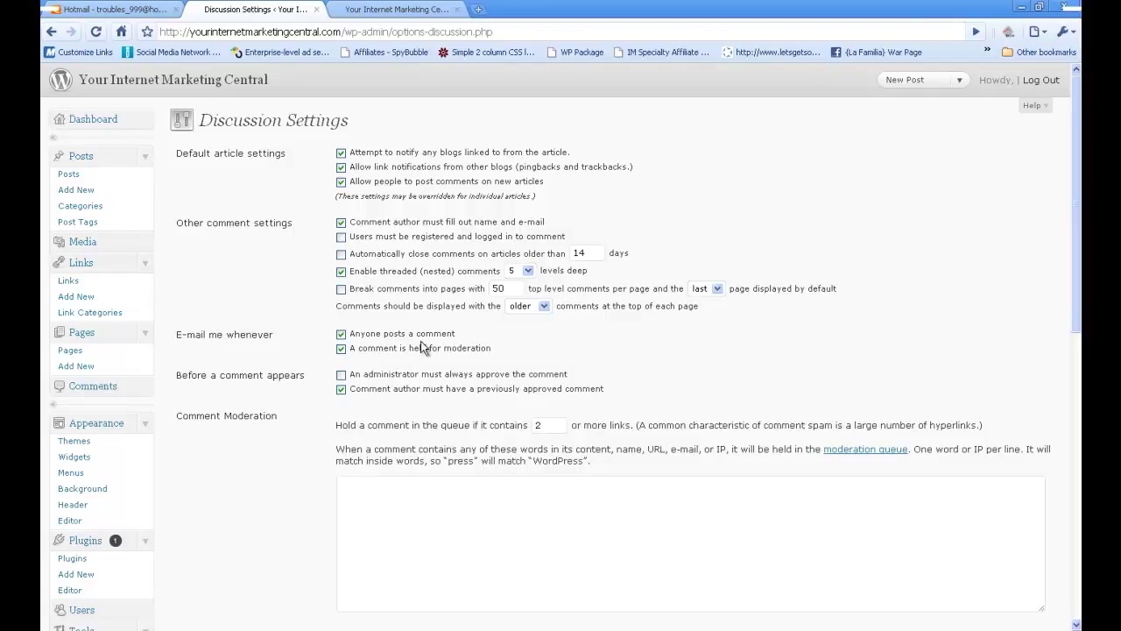
{"action": "left_click", "coordinate": [341, 349]}
{"action": "left_click", "coordinate": [341, 375]}
Step: Add "porn", "child porn", "pornography", "teens" and "sex" to the comment blacklist, one per line, and save the discussion settings
{"action": "left_click_drag", "start_coordinate": [1077, 230], "coordinate": [1076, 298]}
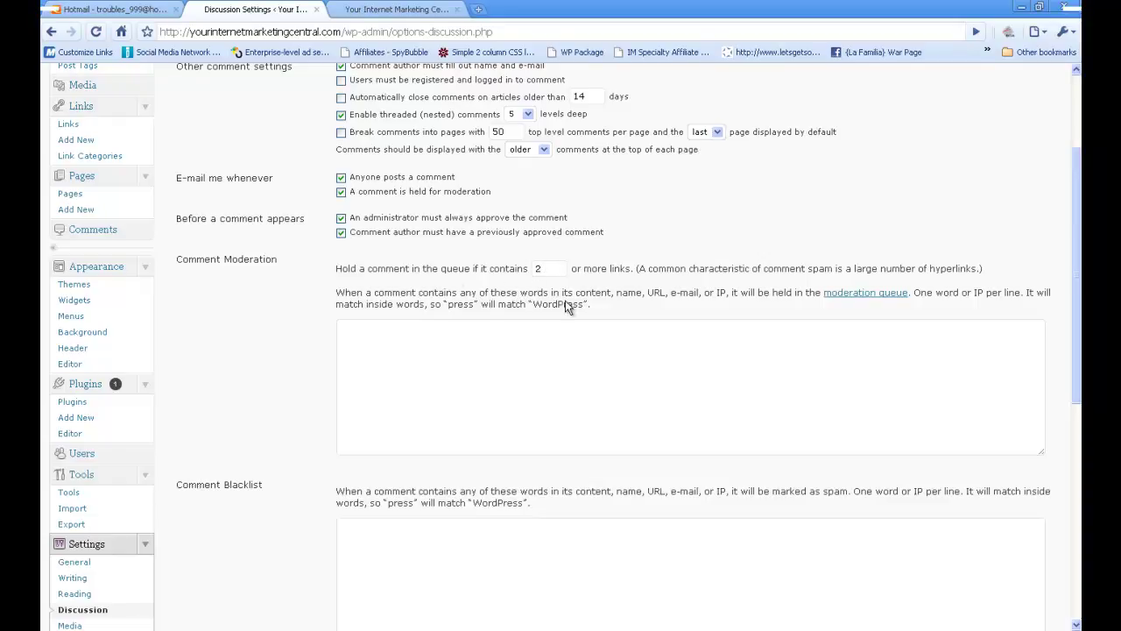
{"action": "left_click", "coordinate": [575, 346]}
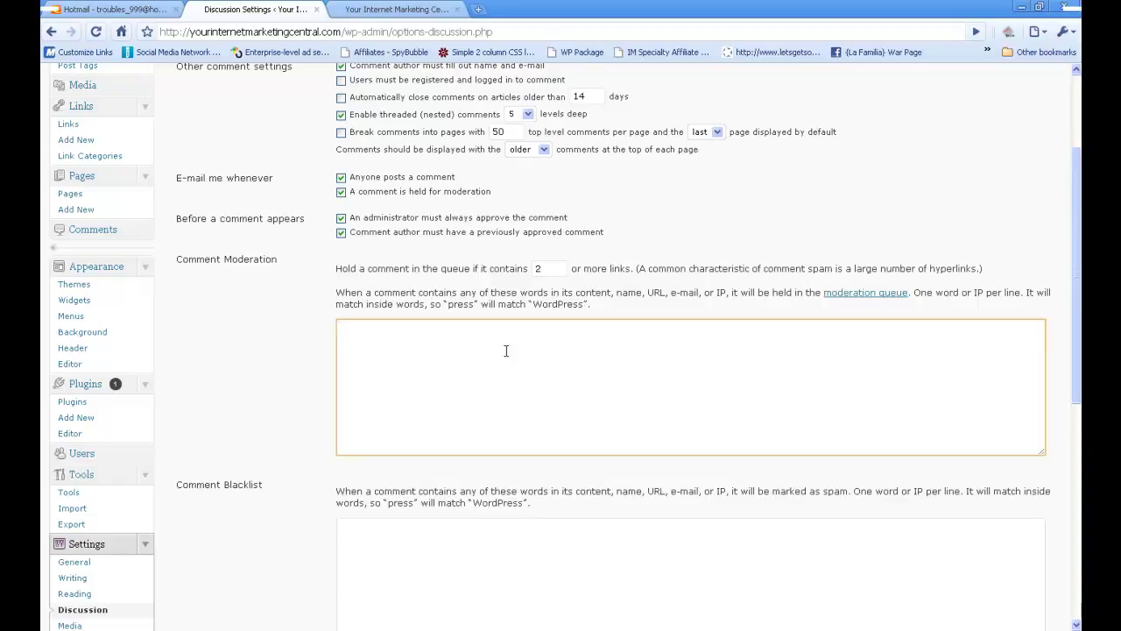
{"action": "scroll", "coordinate": [316, 352], "scroll_direction": "down", "scroll_amount": 3}
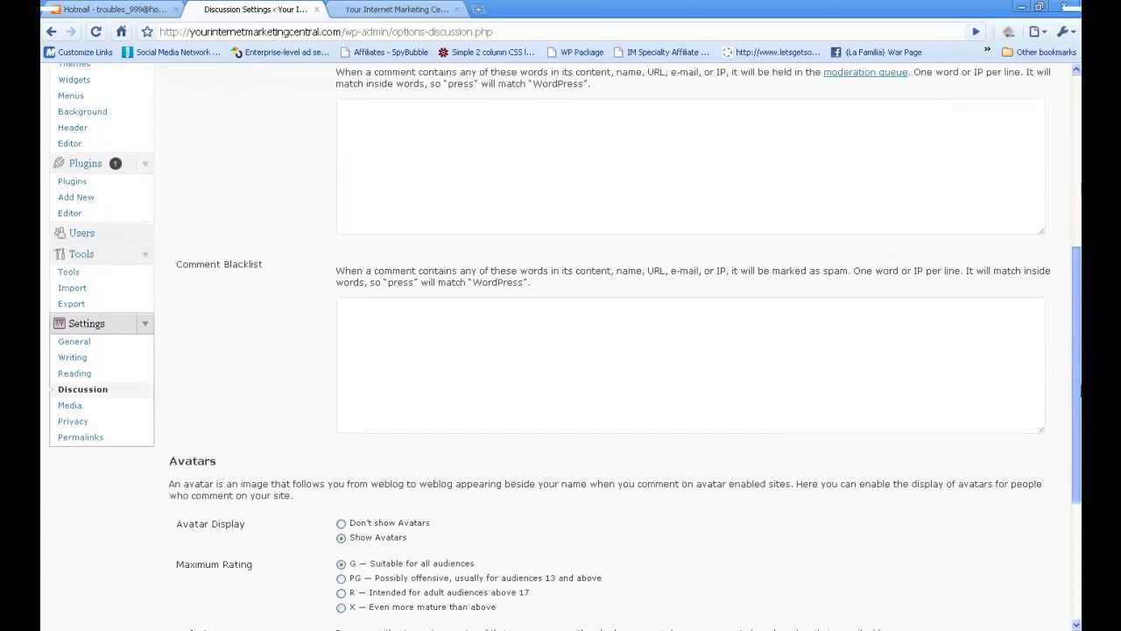
{"action": "left_click", "coordinate": [430, 278]}
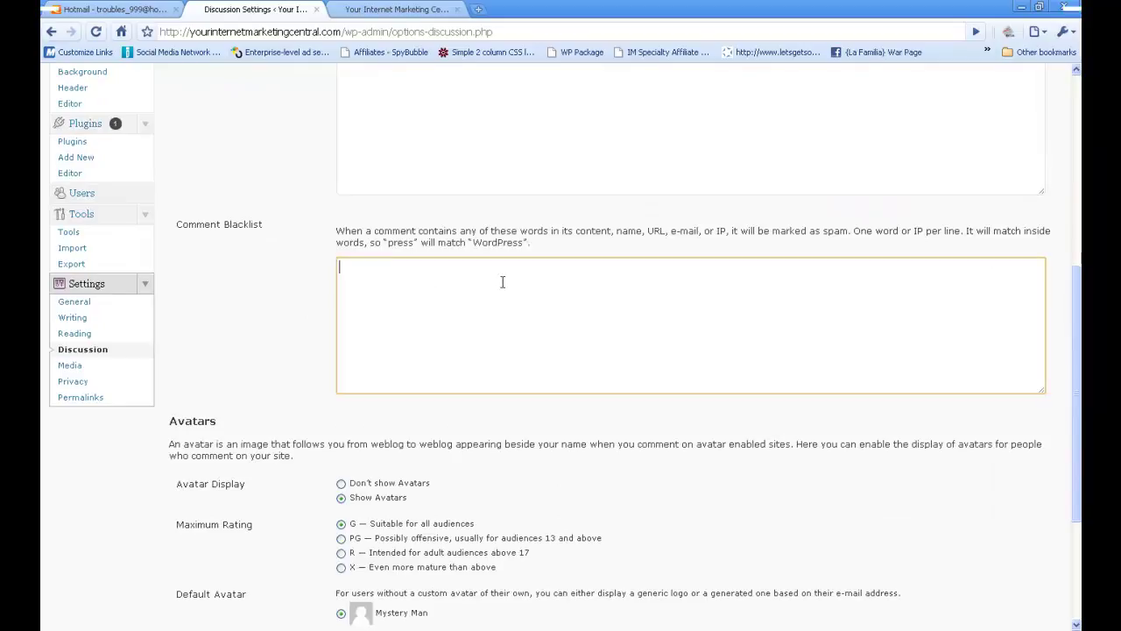
{"action": "type", "text": "p"}
{"action": "type", "text": "orn "}
{"action": "type", "text": "child"}
{"action": "type", "text": " po"}
{"action": "type", "text": "rn"}
{"action": "key", "text": "Return"}
{"action": "type", "text": "pr"}
{"action": "key", "text": "BackSpace"}
{"action": "type", "text": "ornography"}
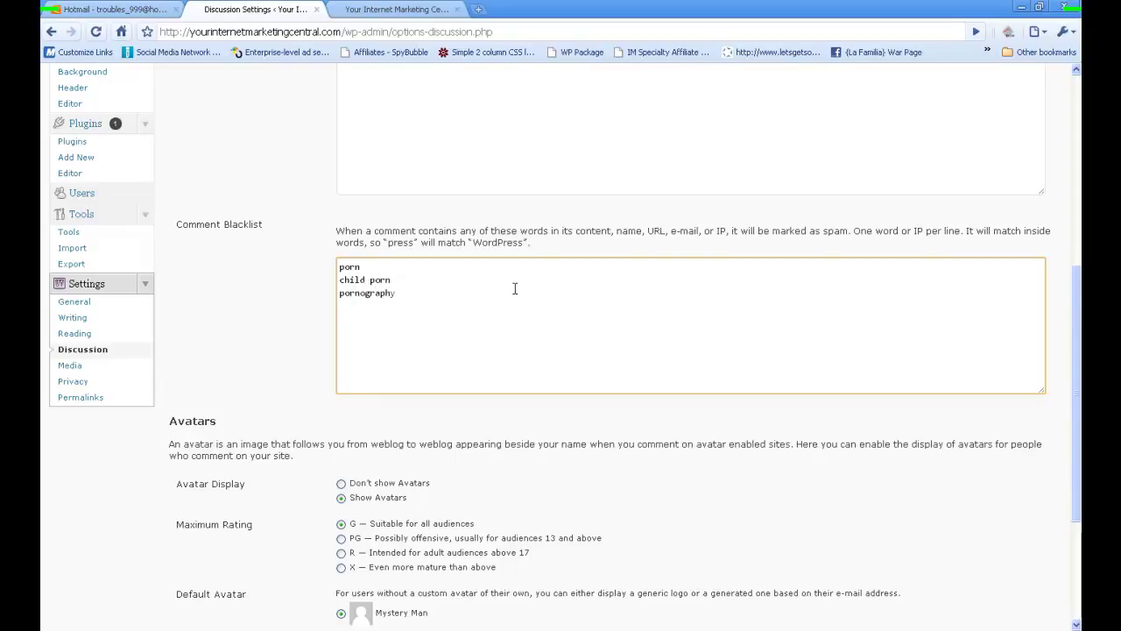
{"action": "key", "text": "Return"}
{"action": "type", "text": "teens "}
{"action": "type", "text": "sex"}
{"action": "left_click_drag", "start_coordinate": [1075, 286], "coordinate": [1067, 399]}
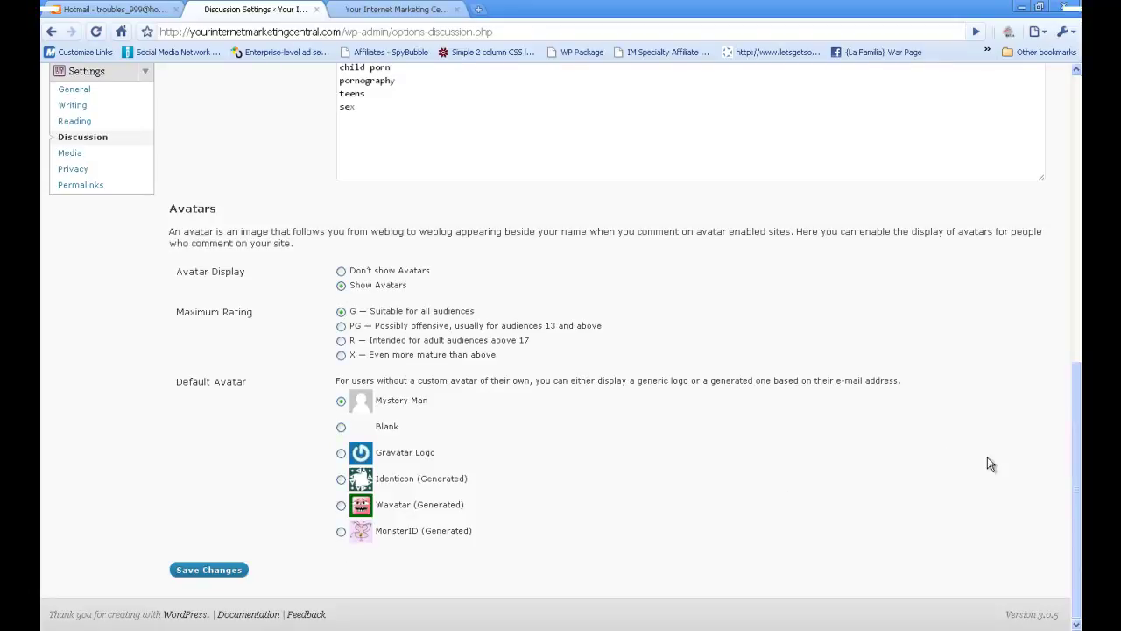
{"action": "left_click", "coordinate": [228, 570]}
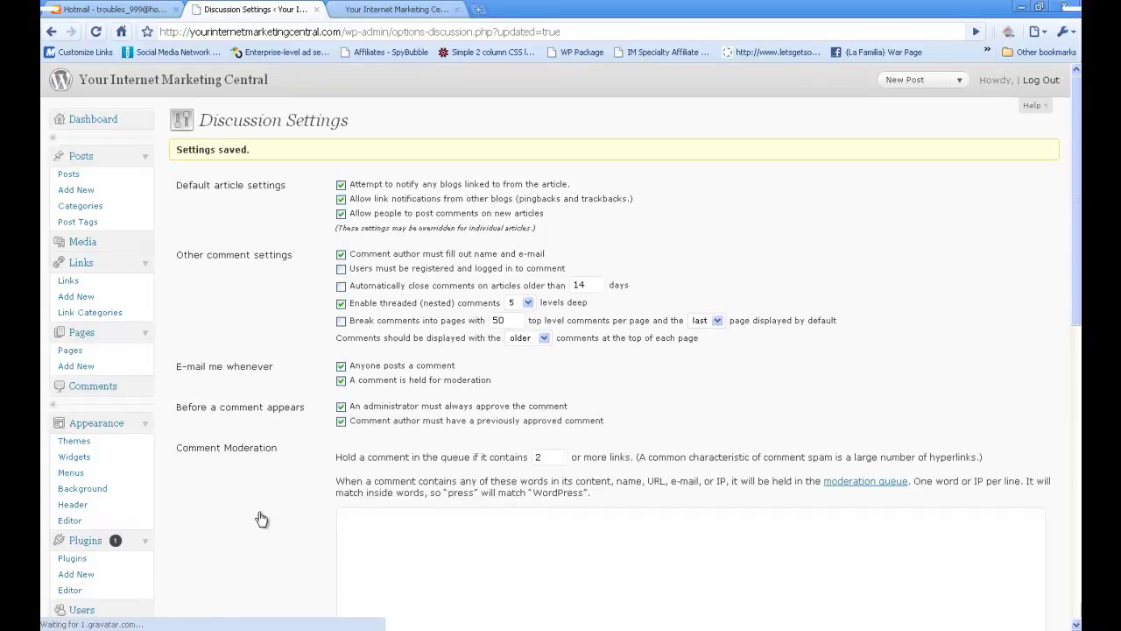
Step: Open the Media settings and review the image size, embed and upload options
{"action": "left_click_drag", "start_coordinate": [1078, 199], "coordinate": [1079, 485]}
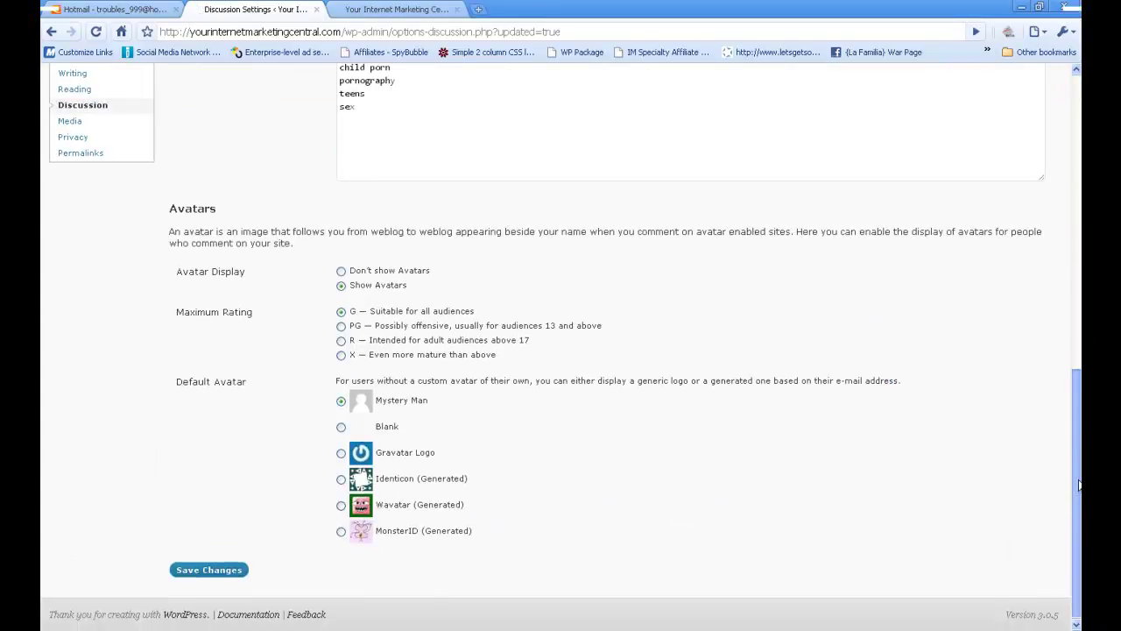
{"action": "left_click", "coordinate": [80, 125]}
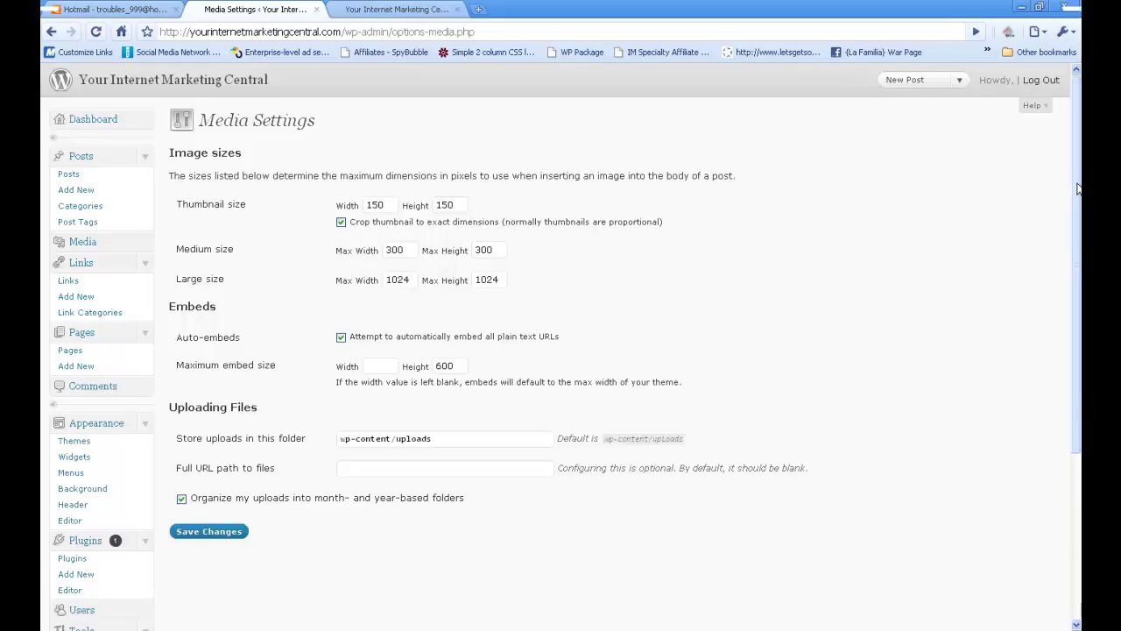
{"action": "scroll", "coordinate": [1065, 263], "scroll_direction": "down", "scroll_amount": 3}
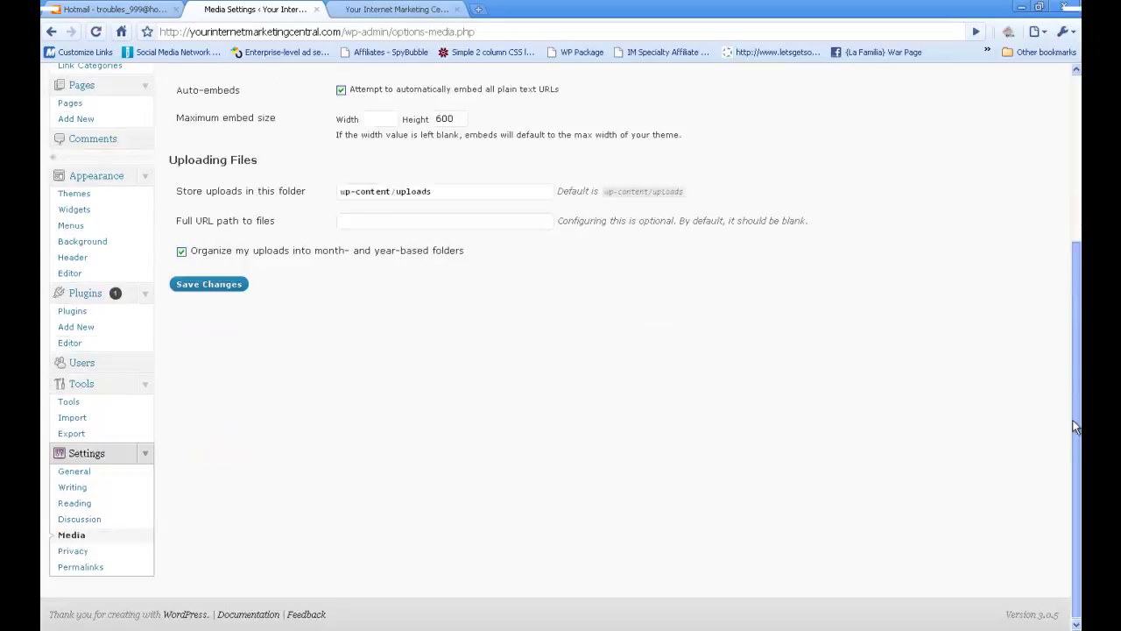
Step: Open the Privacy settings, keep the site visible to everyone including search engines, and save
{"action": "left_click", "coordinate": [72, 554]}
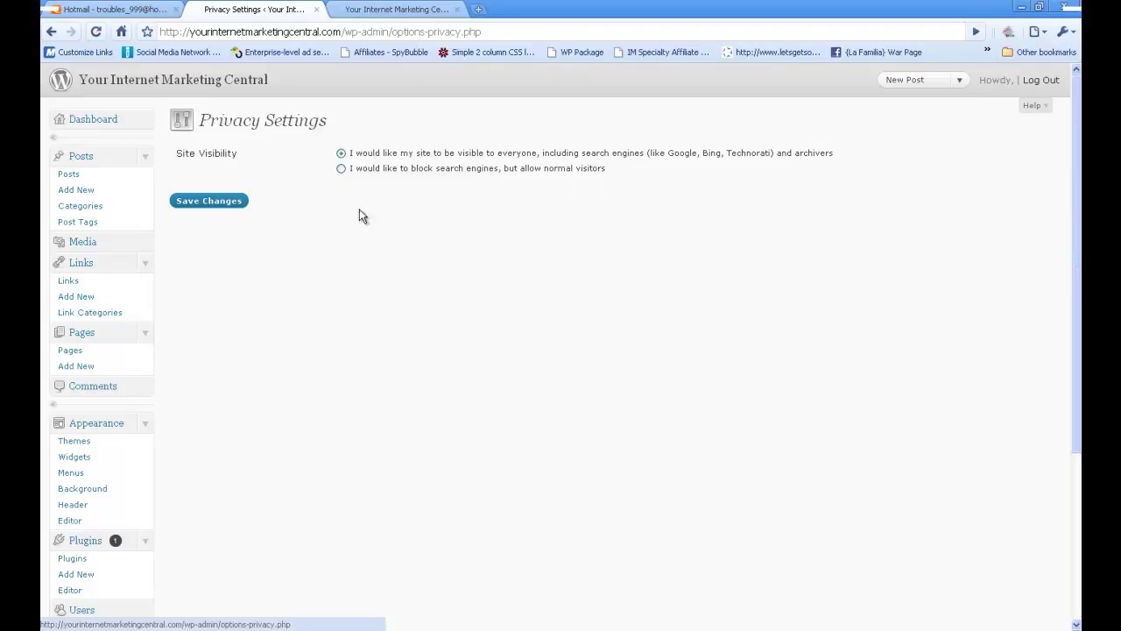
{"action": "left_click", "coordinate": [341, 169]}
{"action": "left_click", "coordinate": [343, 155]}
{"action": "left_click", "coordinate": [219, 203]}
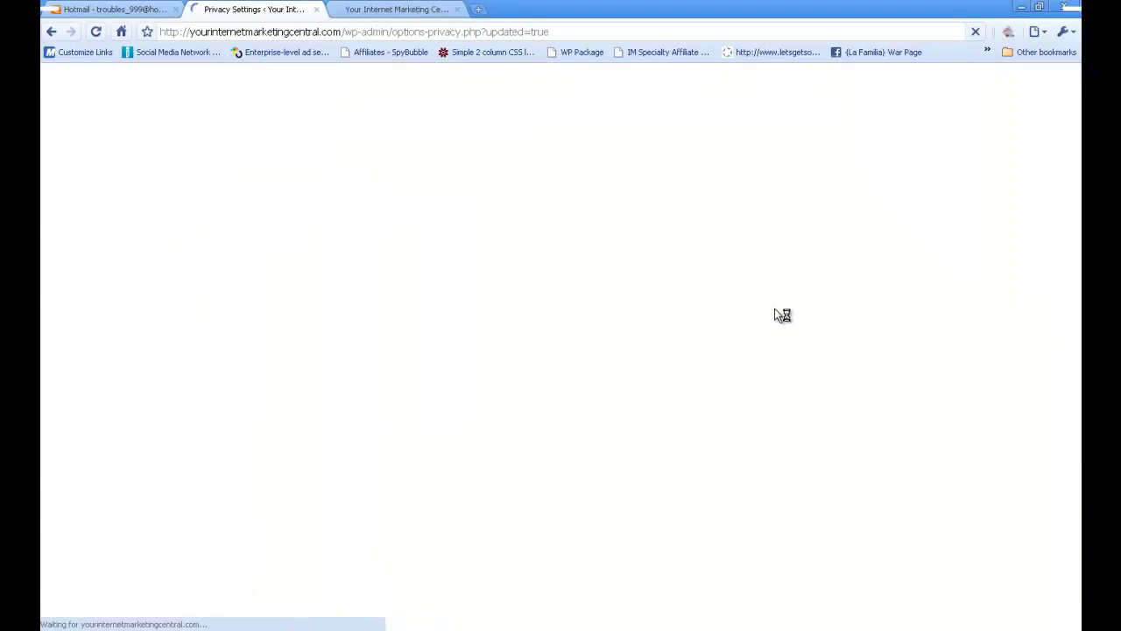
Step: Open the Permalink settings and set the custom structure to /%postname%
{"action": "left_click_drag", "start_coordinate": [1075, 147], "coordinate": [1071, 359]}
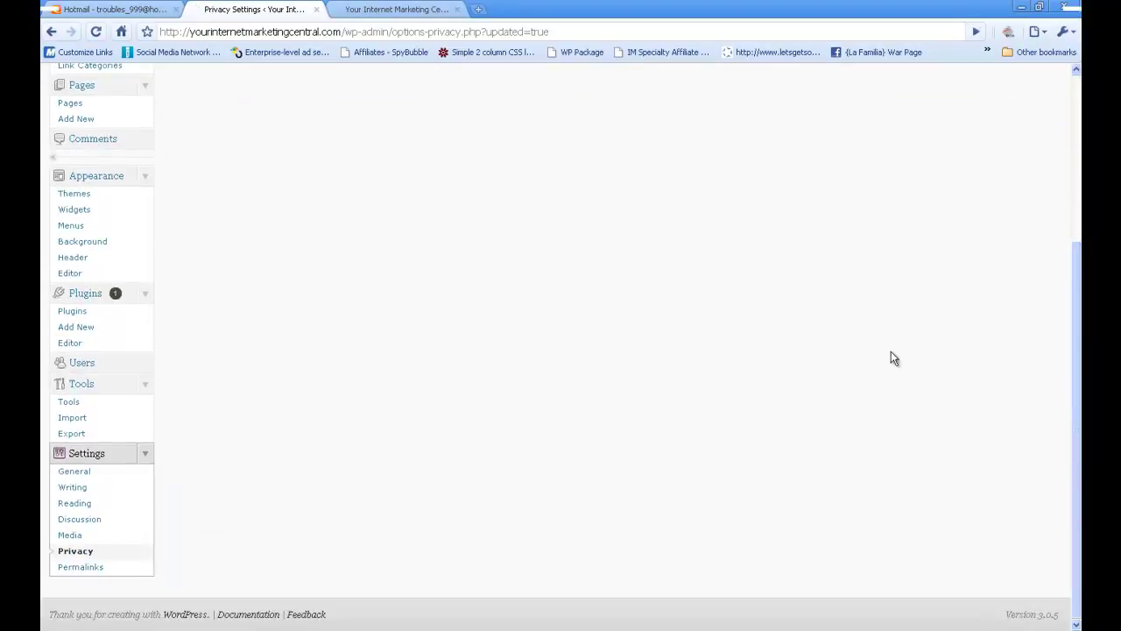
{"action": "left_click", "coordinate": [91, 570]}
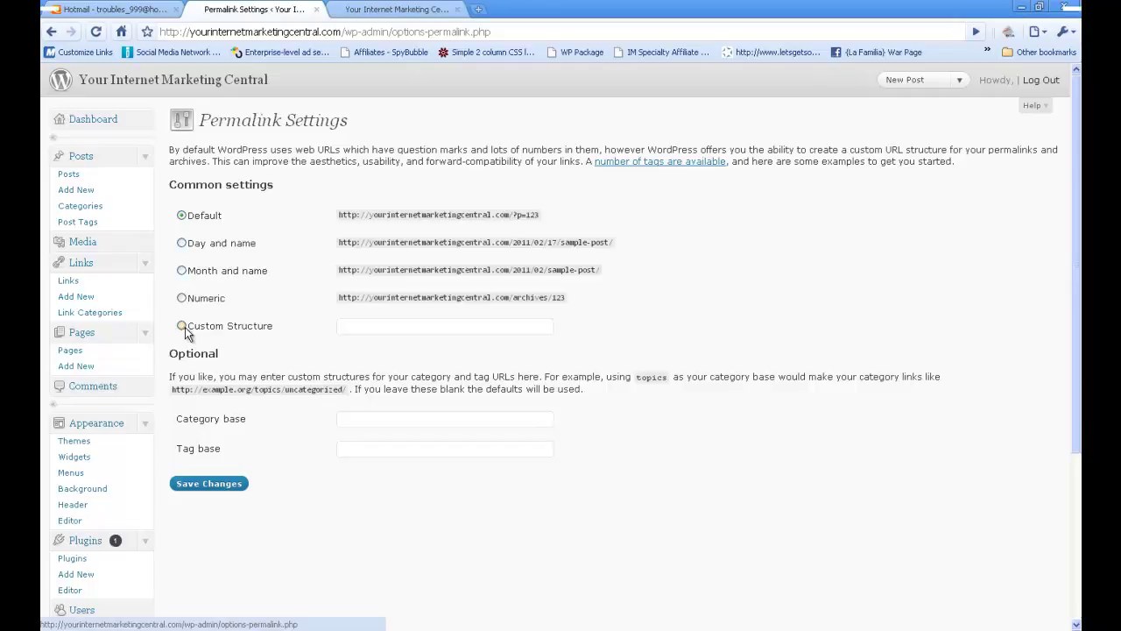
{"action": "left_click", "coordinate": [358, 326]}
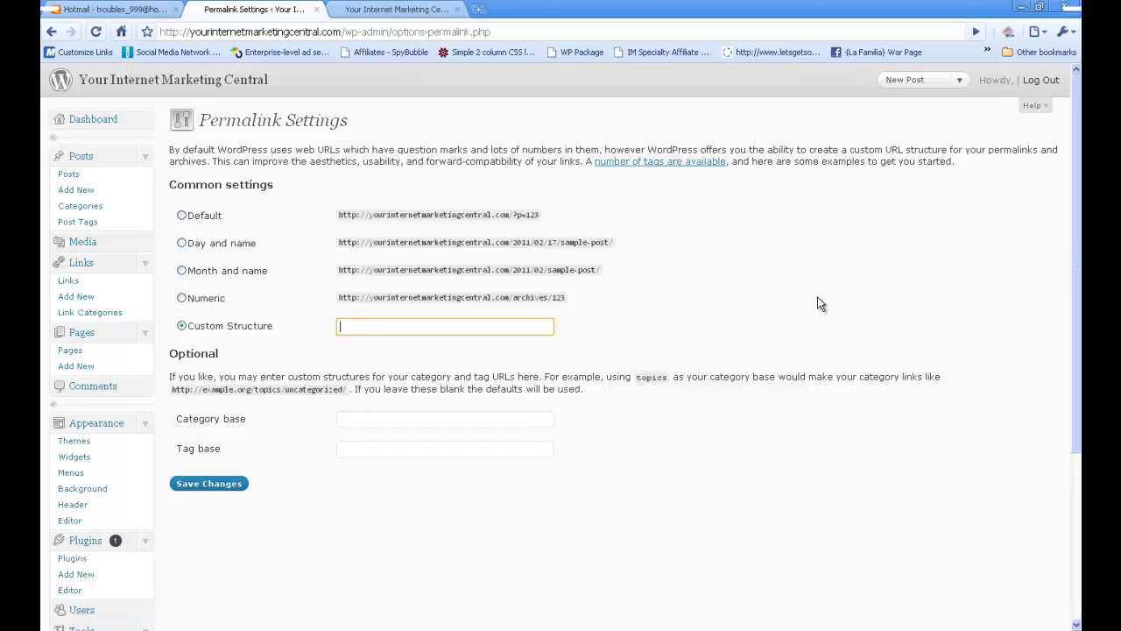
{"action": "type", "text": "/"}
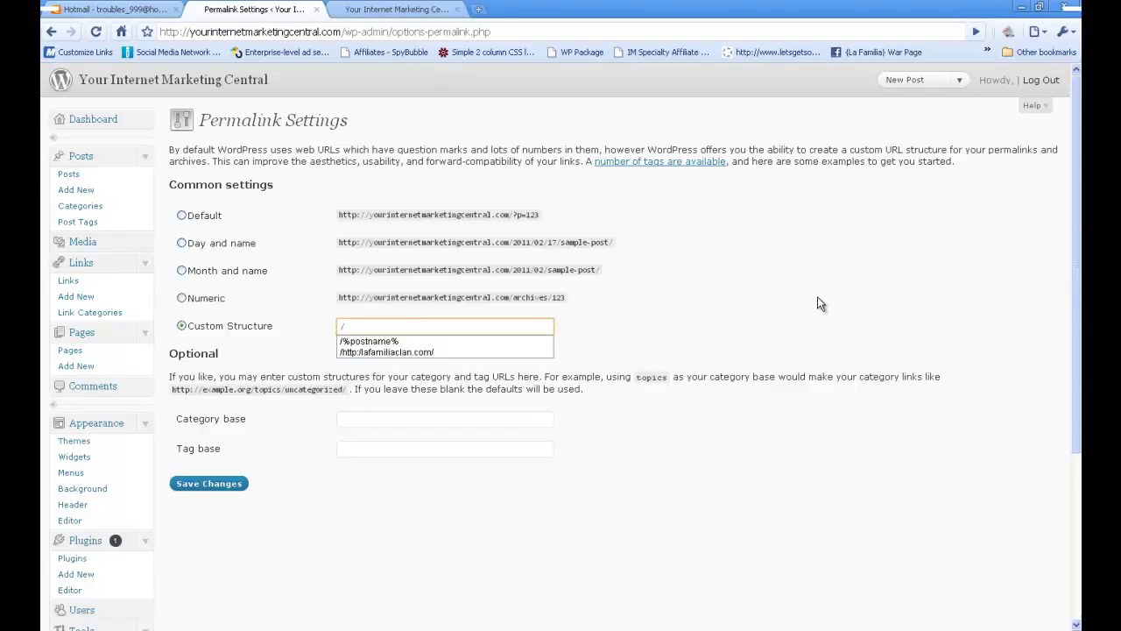
{"action": "type", "text": "%"}
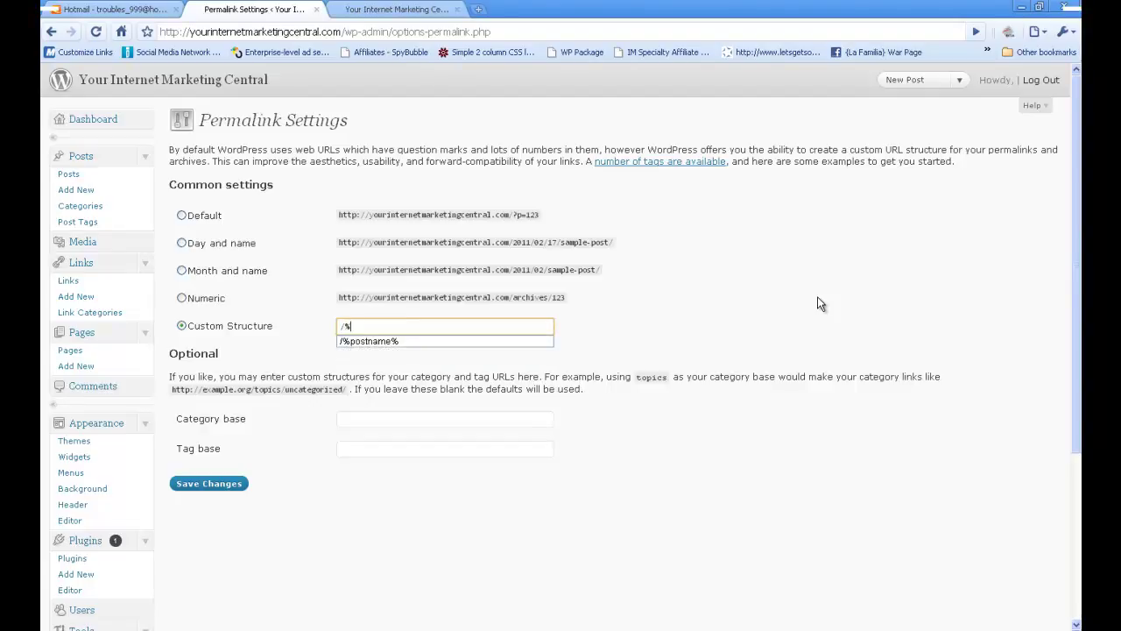
{"action": "left_click", "coordinate": [449, 341]}
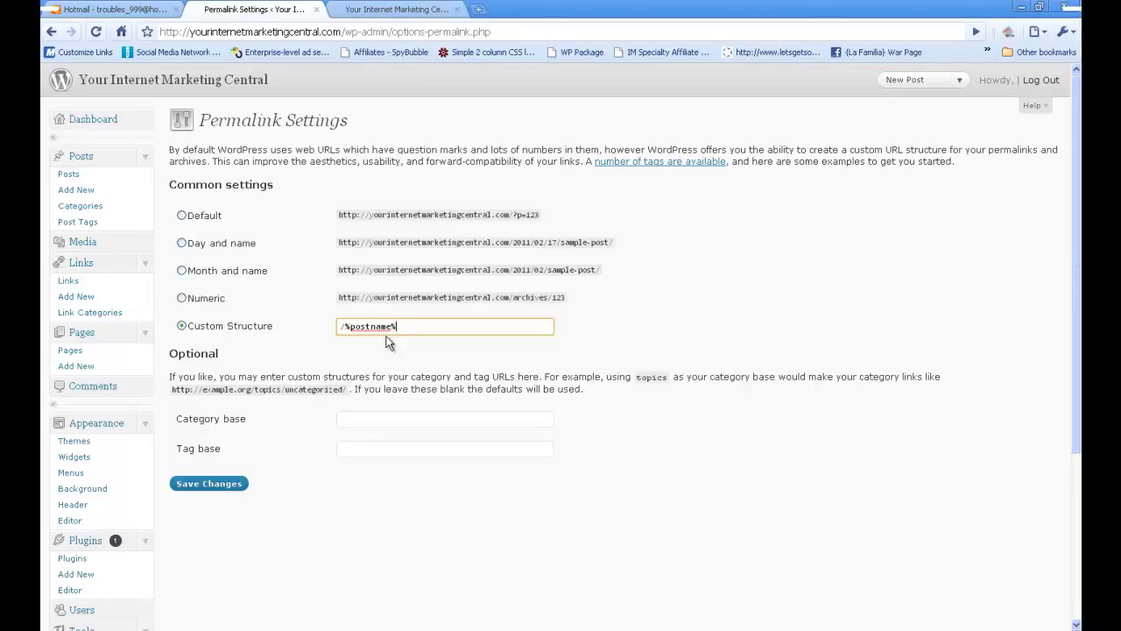
Step: Look at the live homepage in its browser tab, and return to save the permalink settings
{"action": "left_click", "coordinate": [403, 11]}
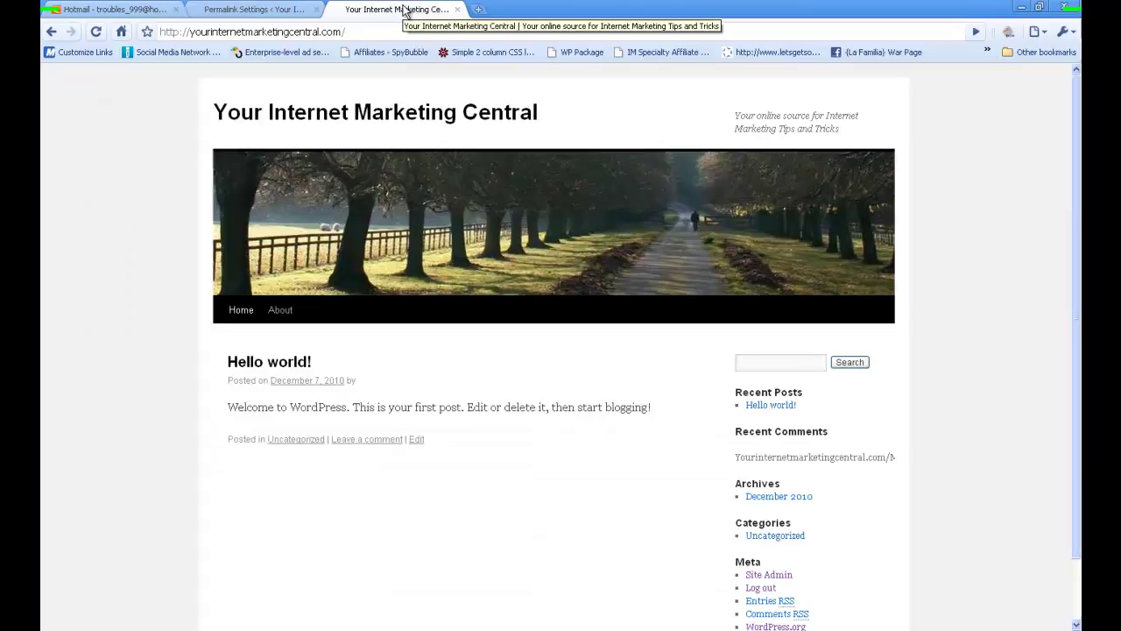
{"action": "left_click", "coordinate": [254, 9]}
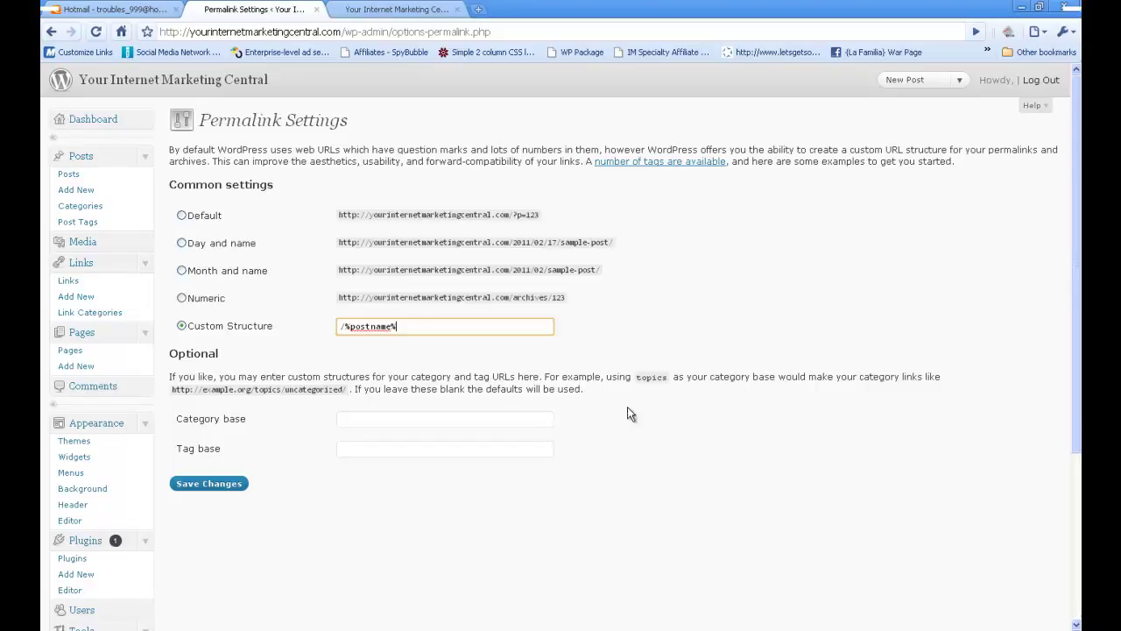
{"action": "left_click", "coordinate": [206, 487]}
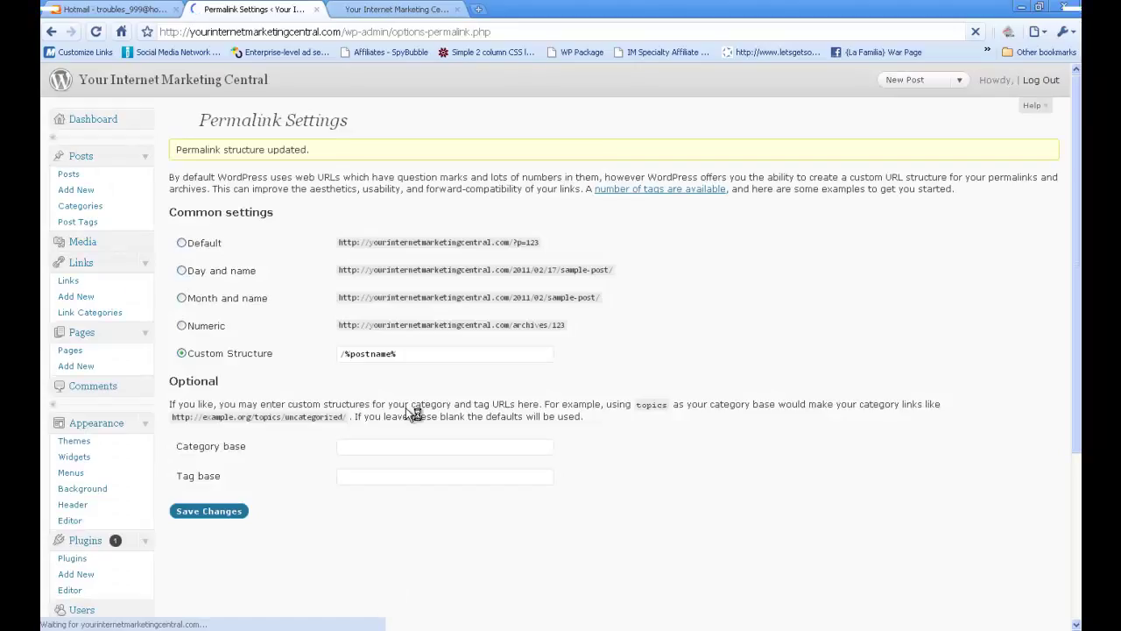